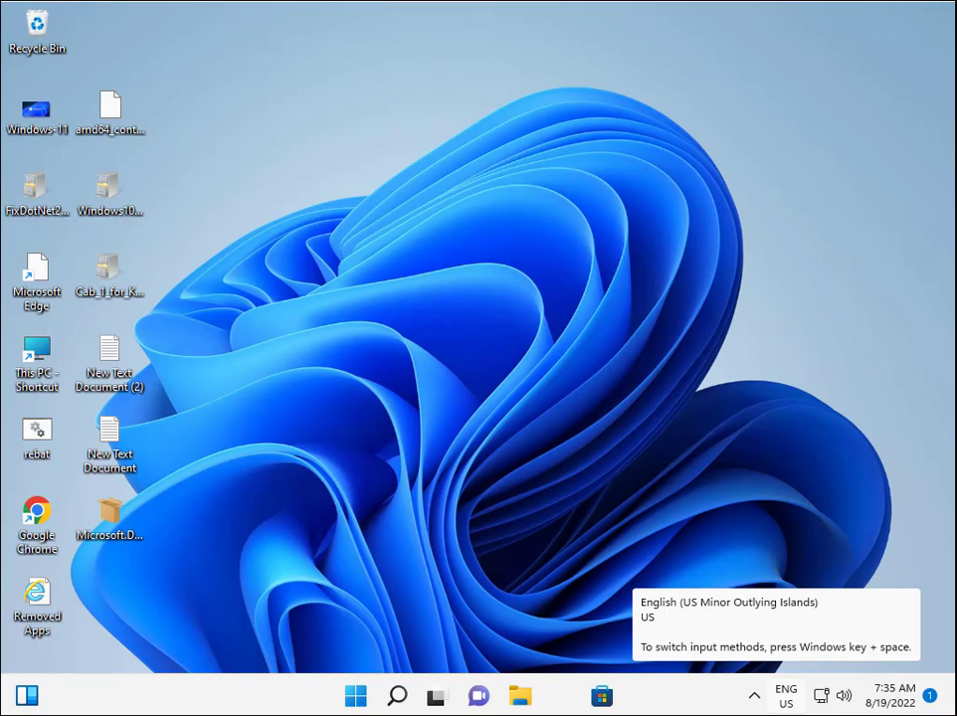
Open Control Panel via a 'cont' Start search and go to Network and Sharing Center.
left_click(355, 696)
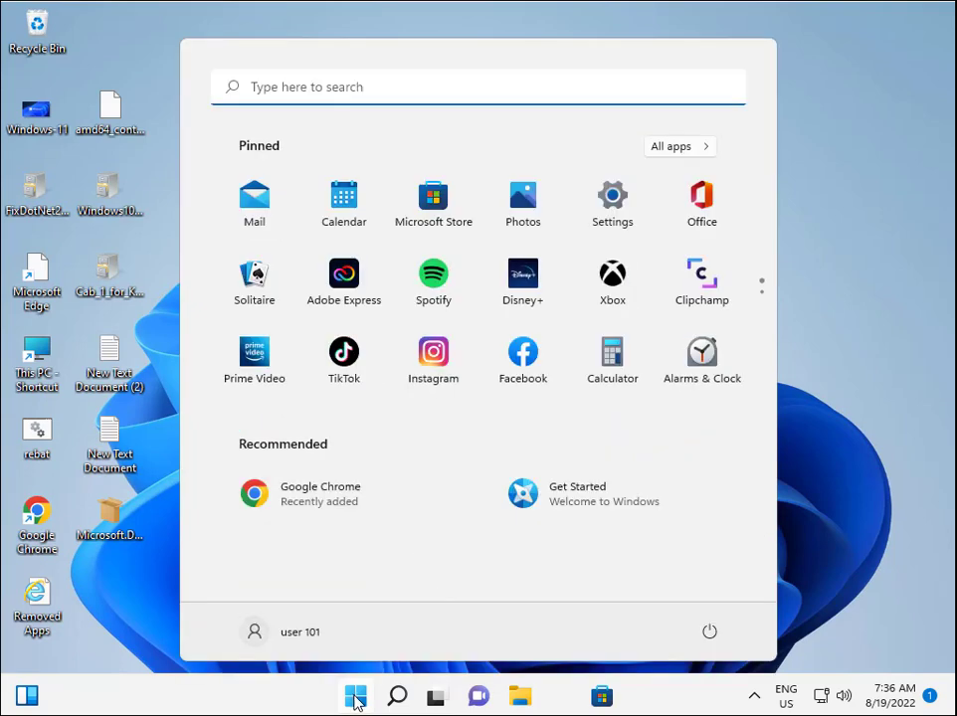
type("cont")
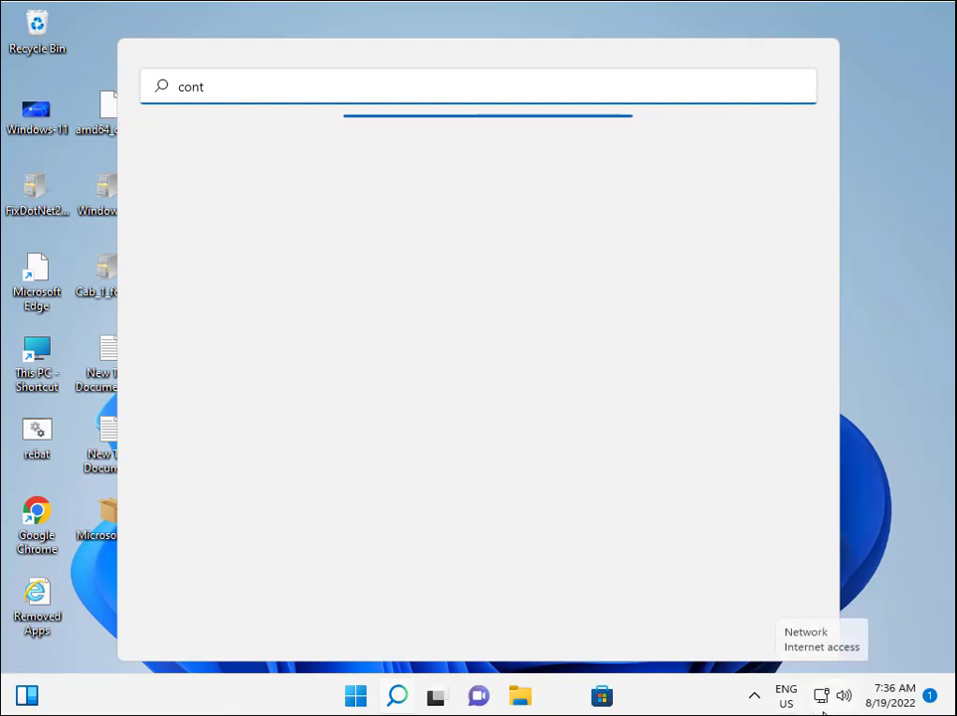
key("Return")
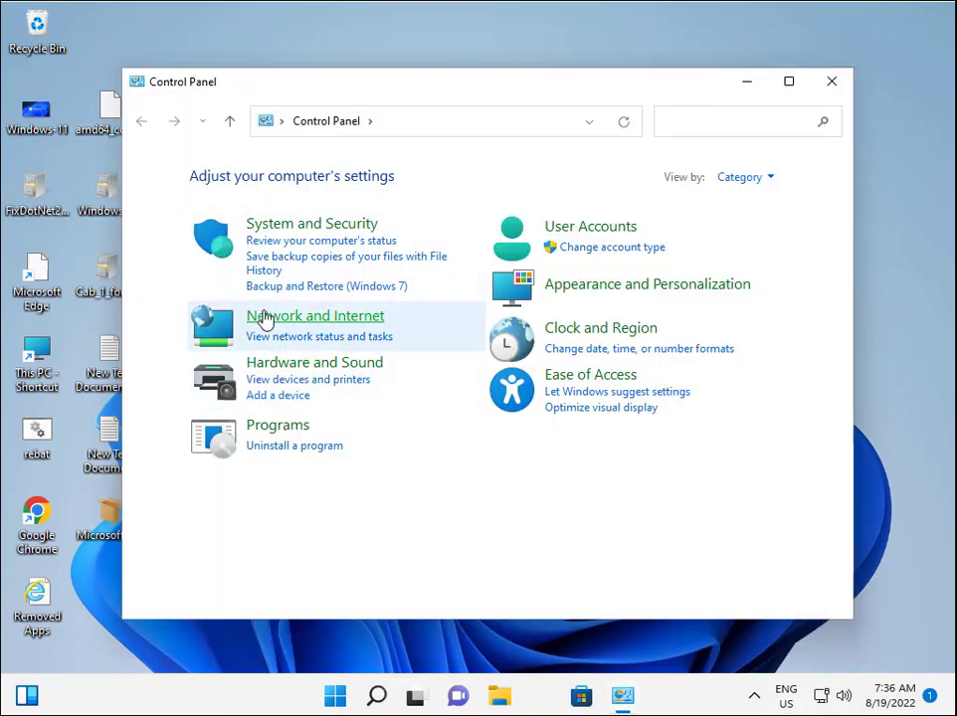
left_click(268, 323)
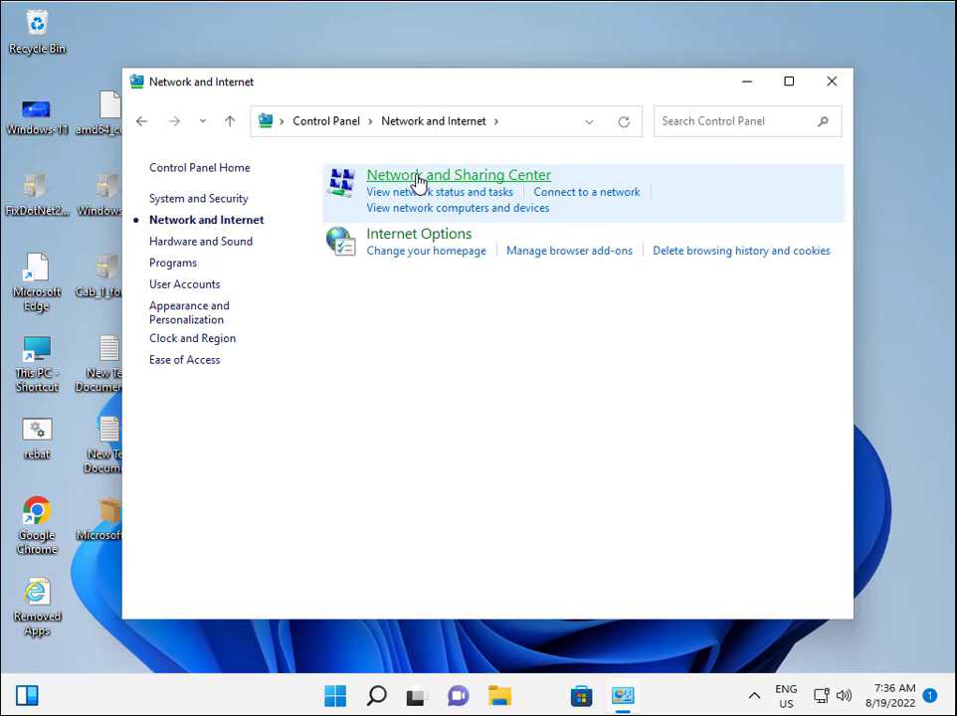
left_click(419, 177)
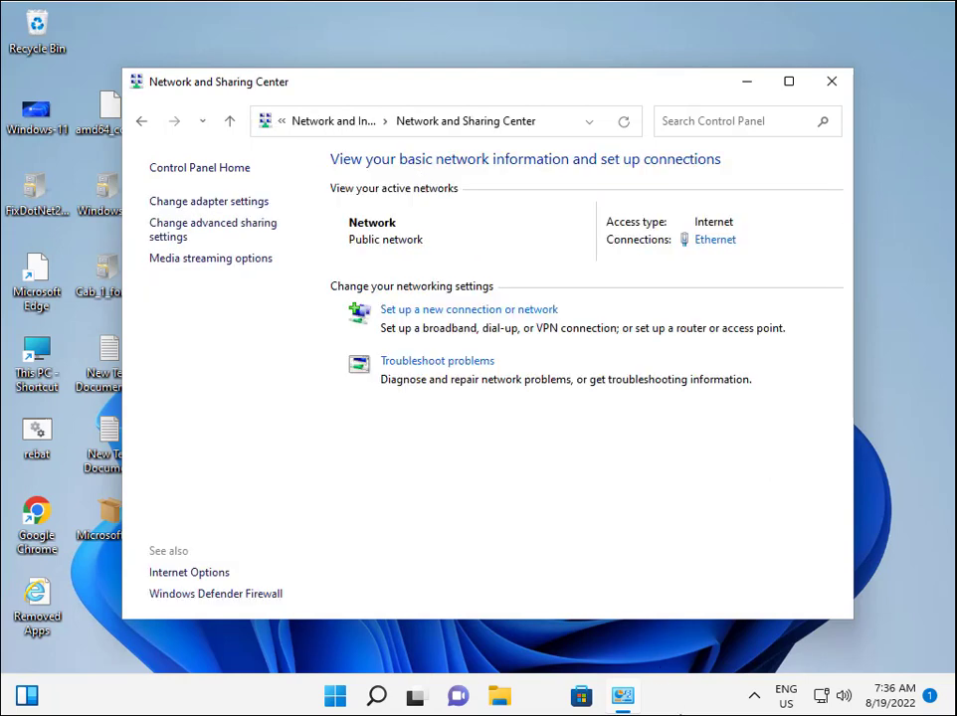
Switch the Ethernet IPv4 DNS servers from 8.8.8.8/8.8.4.4 to obtain automatically.
left_click(706, 242)
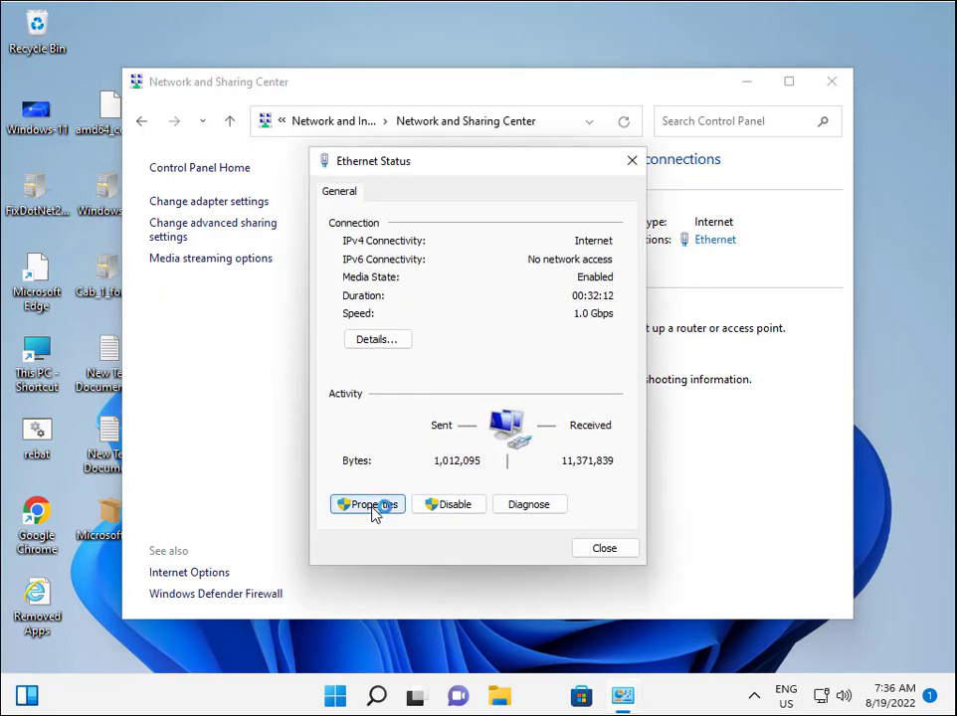
left_click(374, 510)
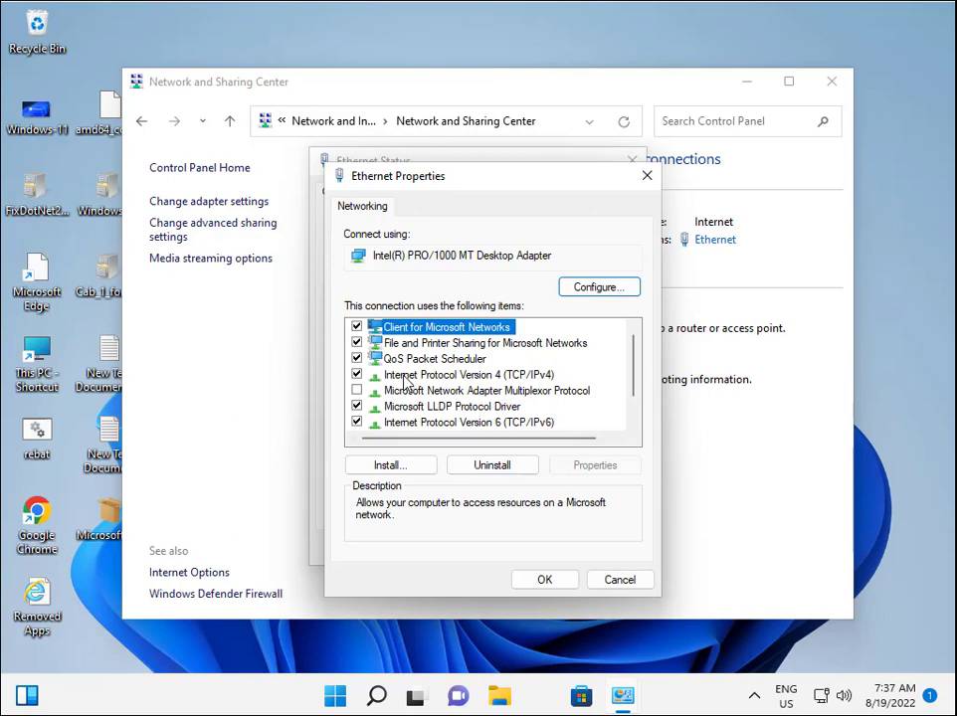
double_click(460, 378)
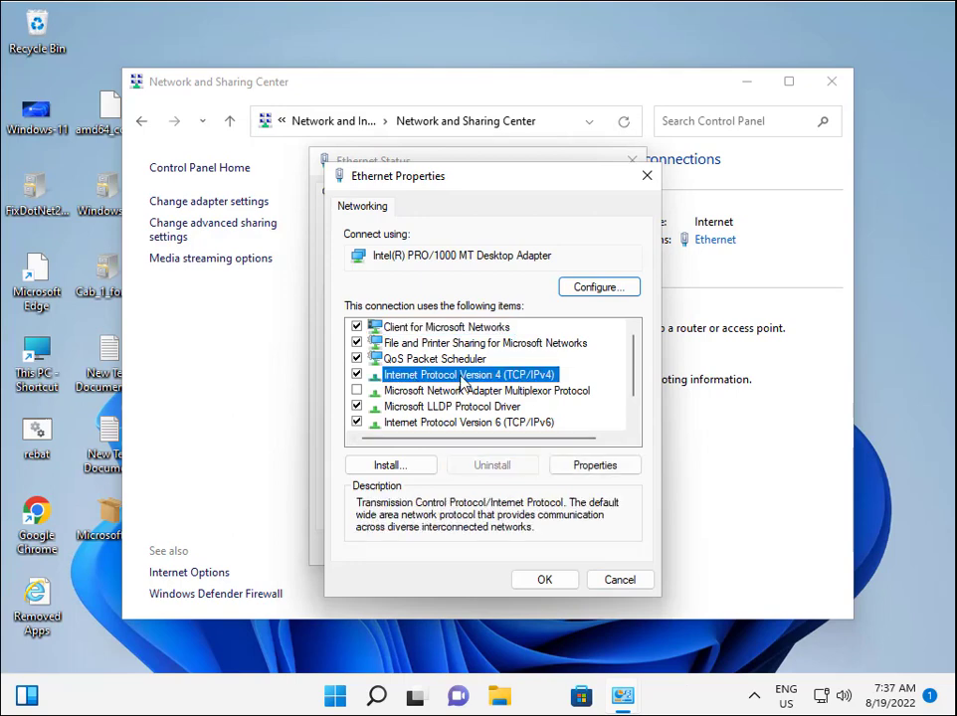
left_click(712, 248)
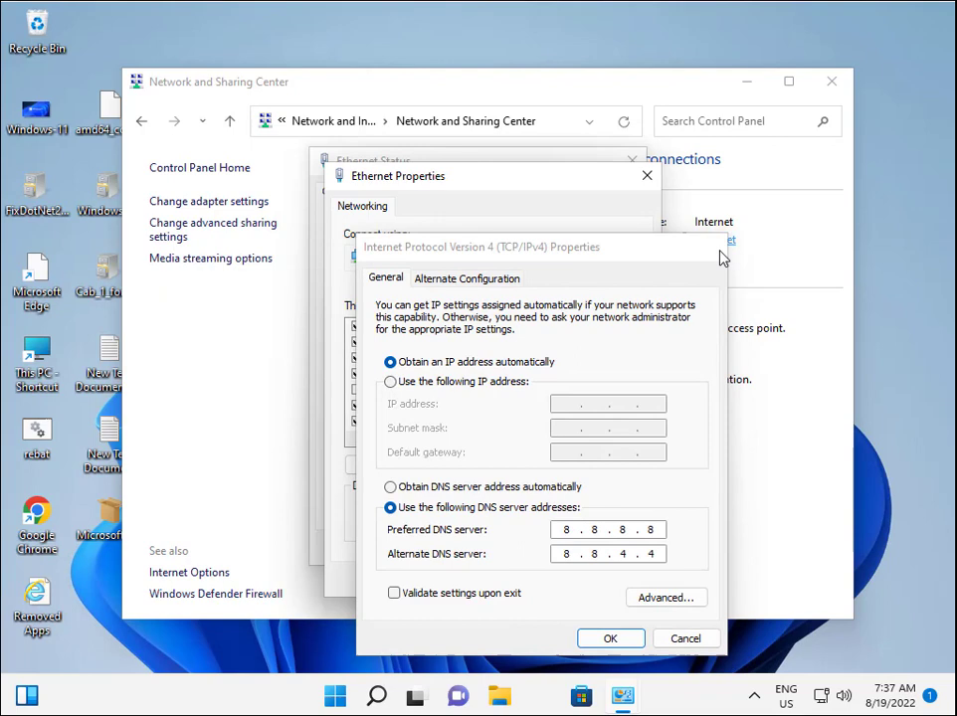
left_click(595, 466)
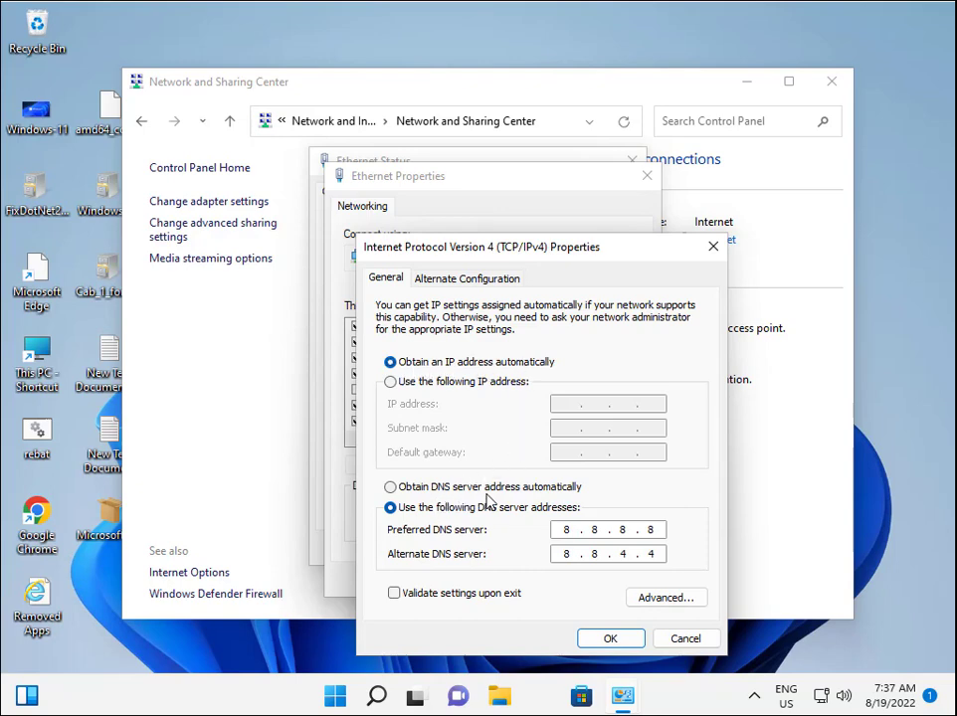
left_click(390, 486)
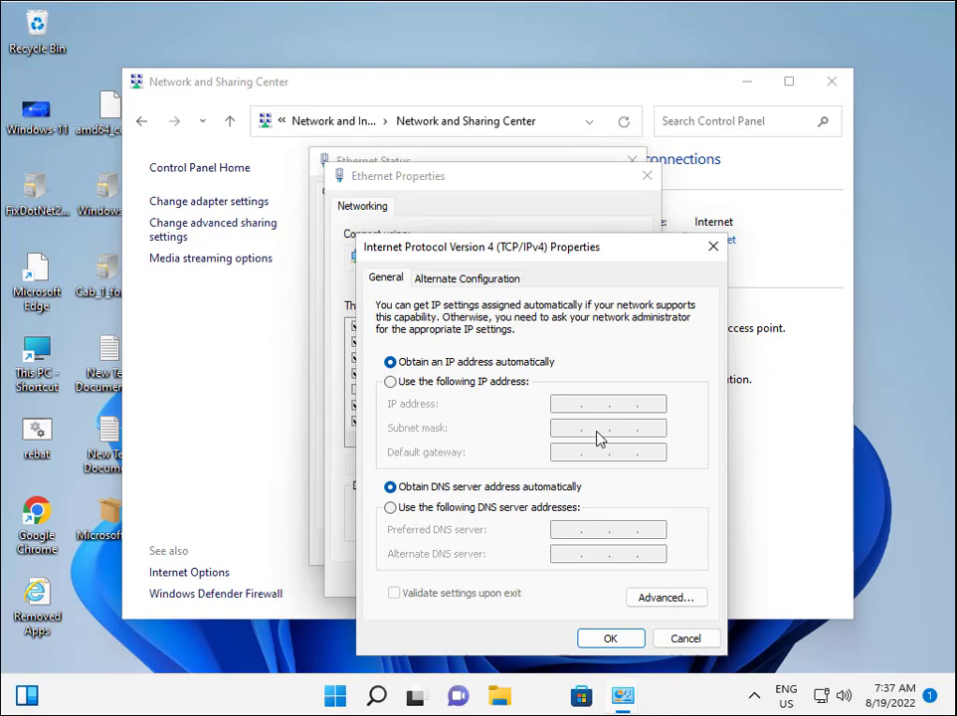
Apply the automatic DNS setting and close Ethernet Properties, Ethernet Status and Network and Sharing Center.
left_click(606, 645)
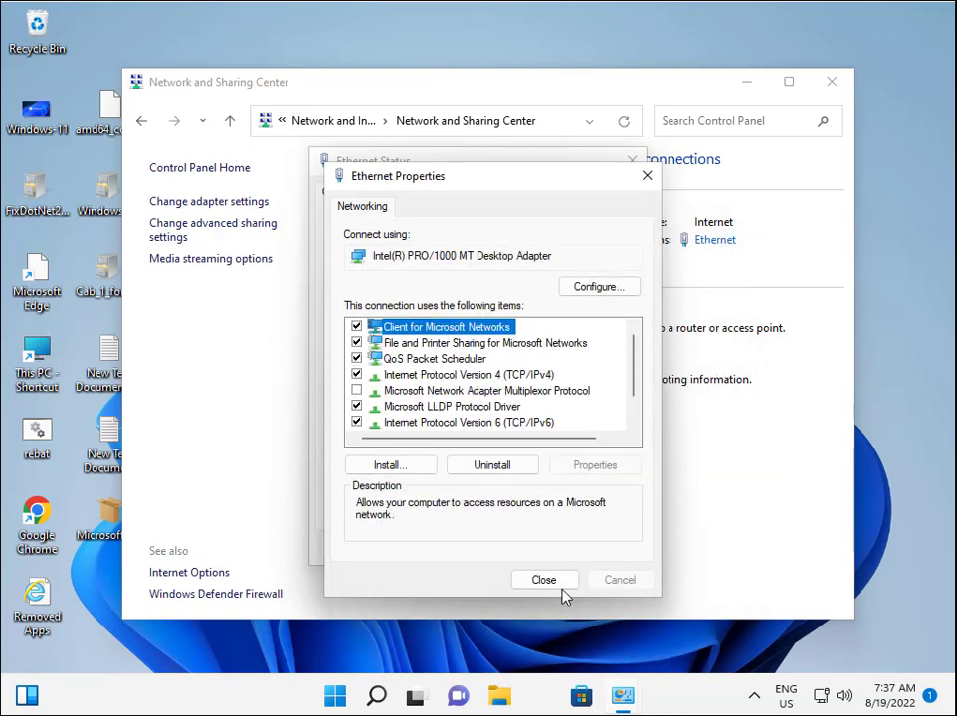
left_click(546, 581)
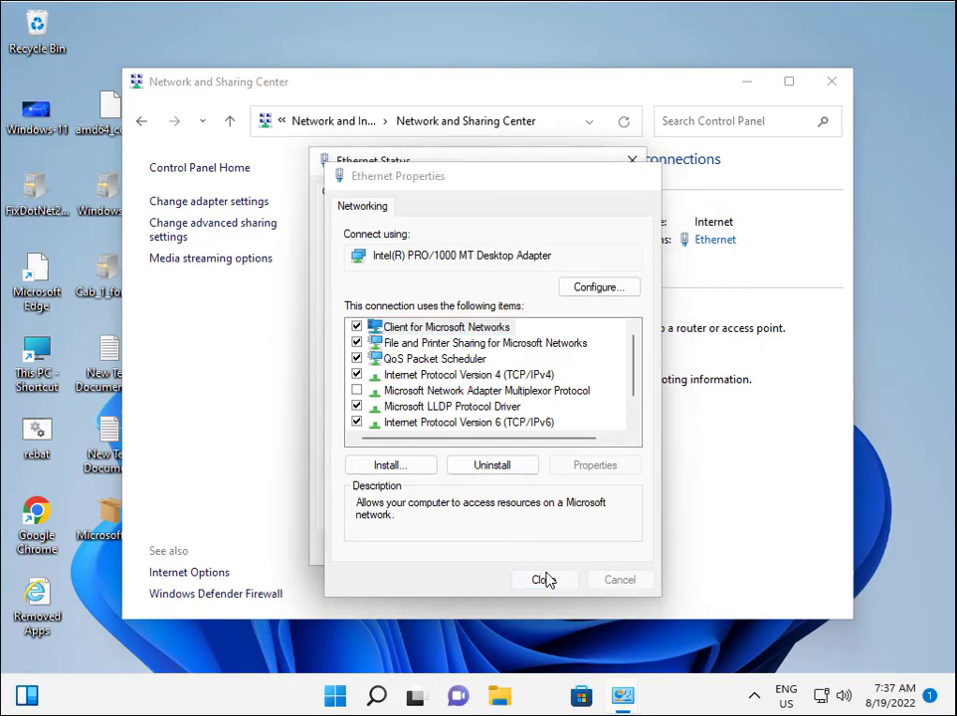
left_click(597, 549)
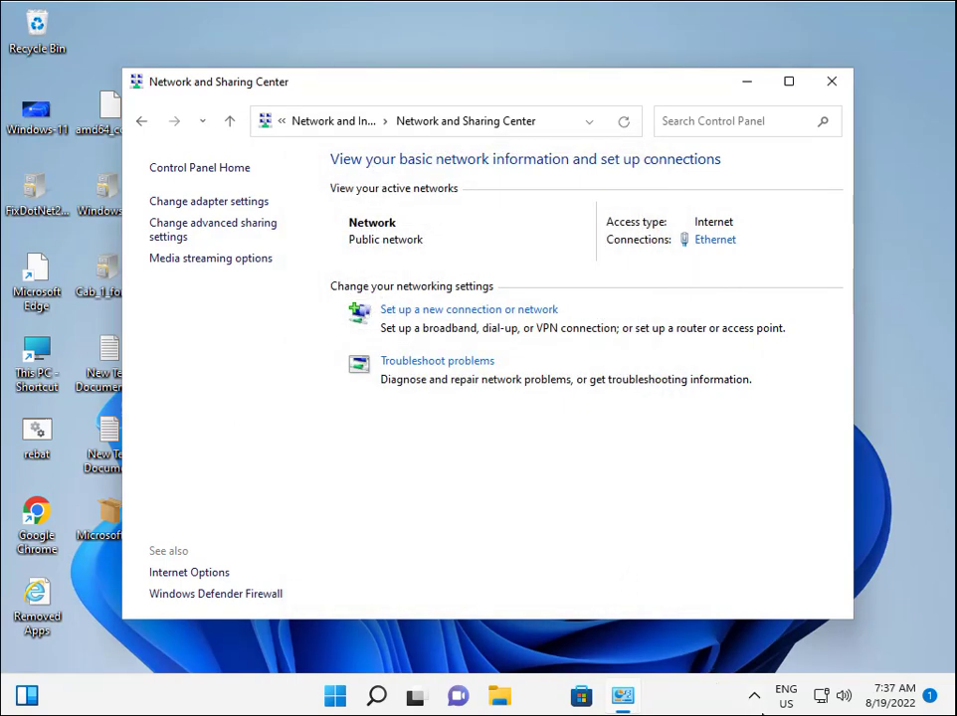
left_click(832, 82)
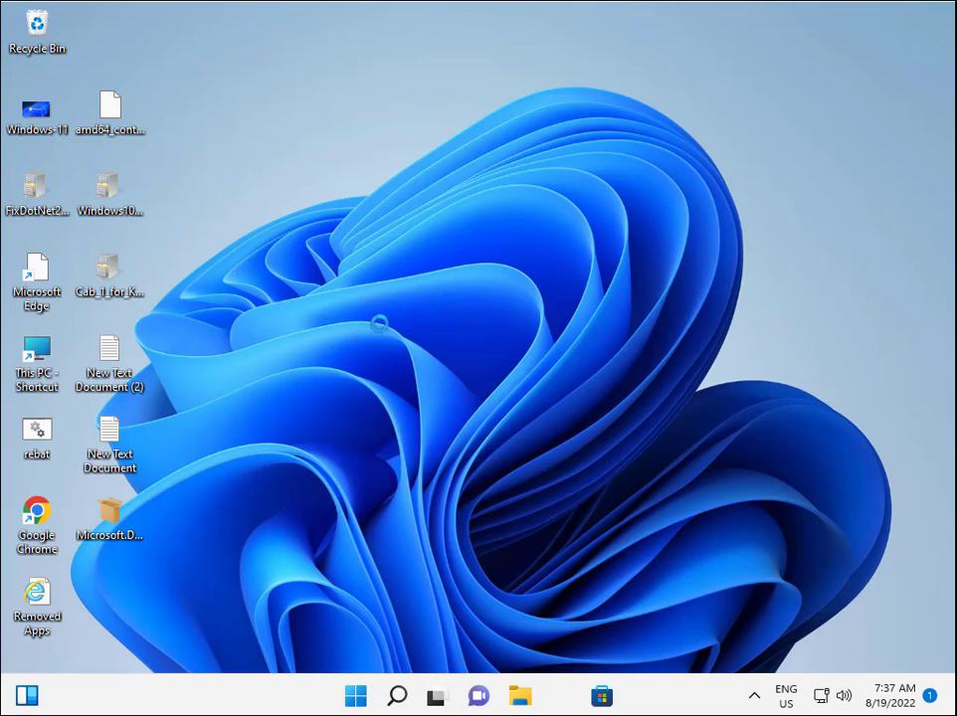
right_click(381, 329)
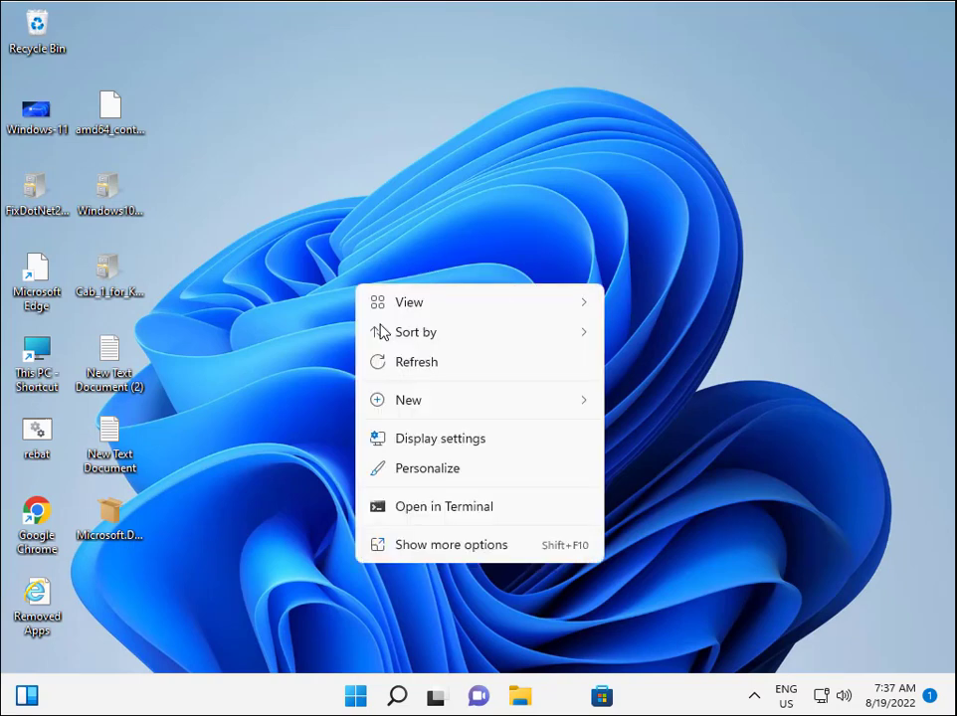
Open This PC in File Explorer, view its About properties page, then close it.
left_click(397, 363)
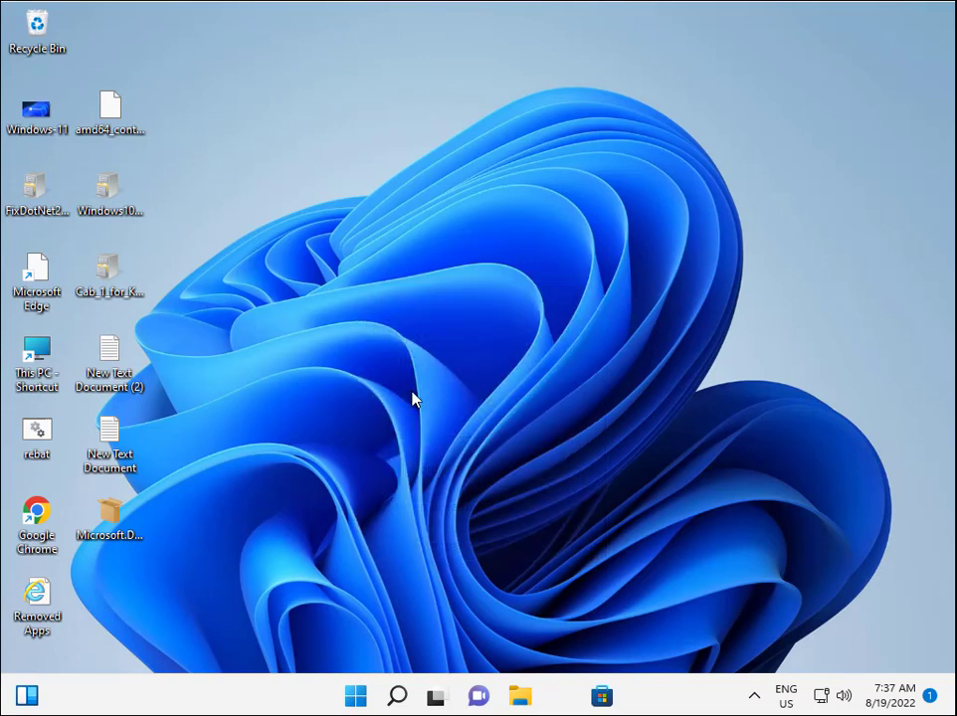
left_click(521, 695)
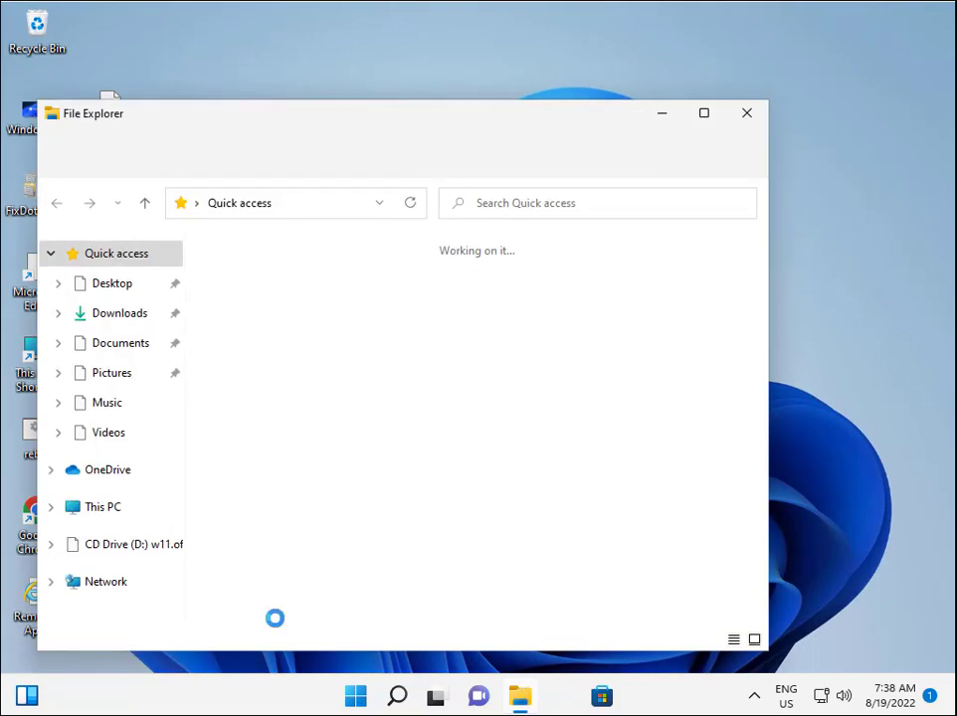
left_click(118, 513)
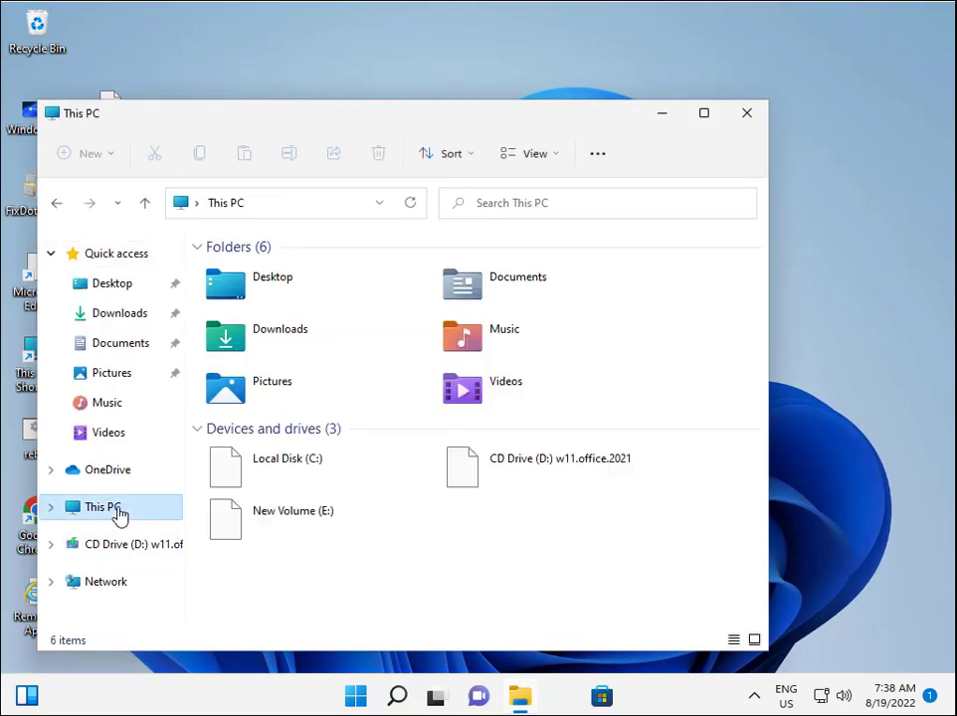
right_click(132, 513)
left_click(166, 497)
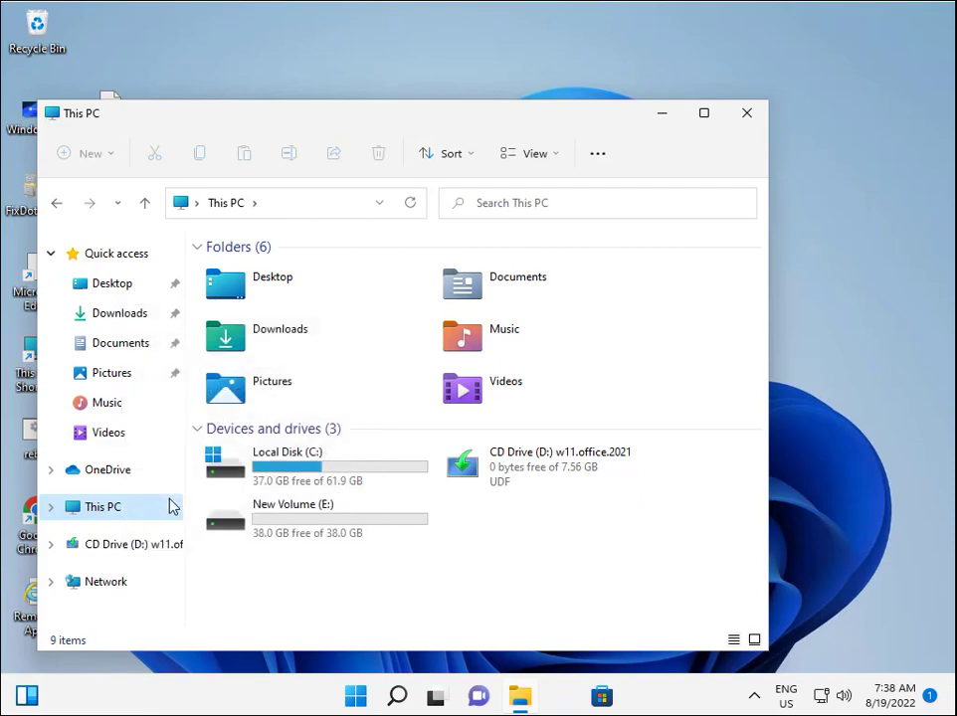
left_click(240, 484)
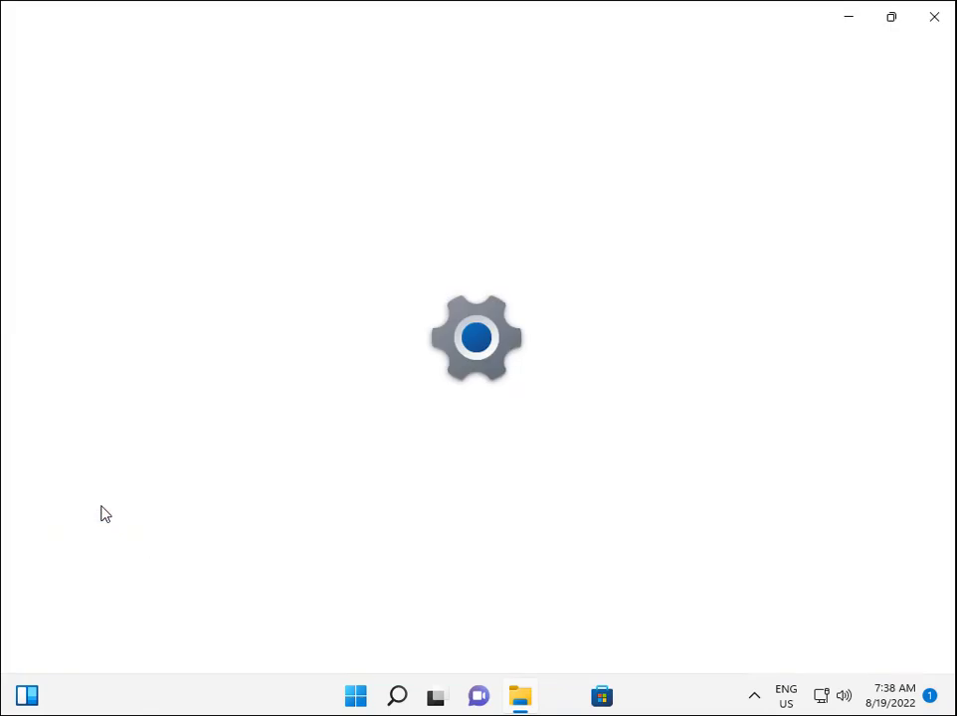
right_click(100, 500)
left_click(932, 22)
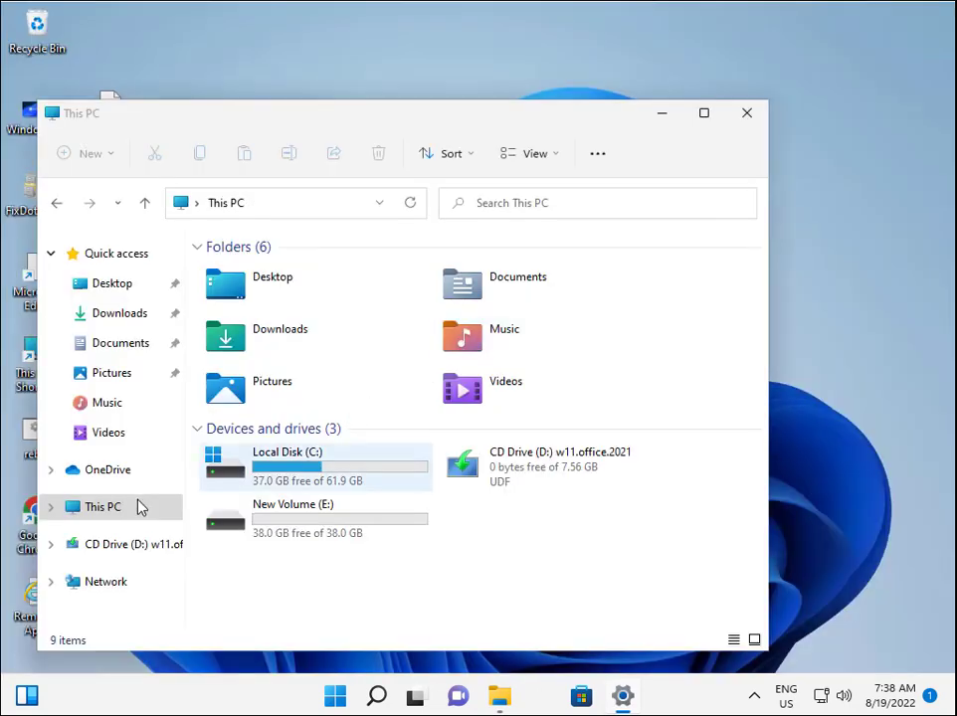
Open Computer Management from This PC's Manage option and show Device Manager.
left_click(140, 509)
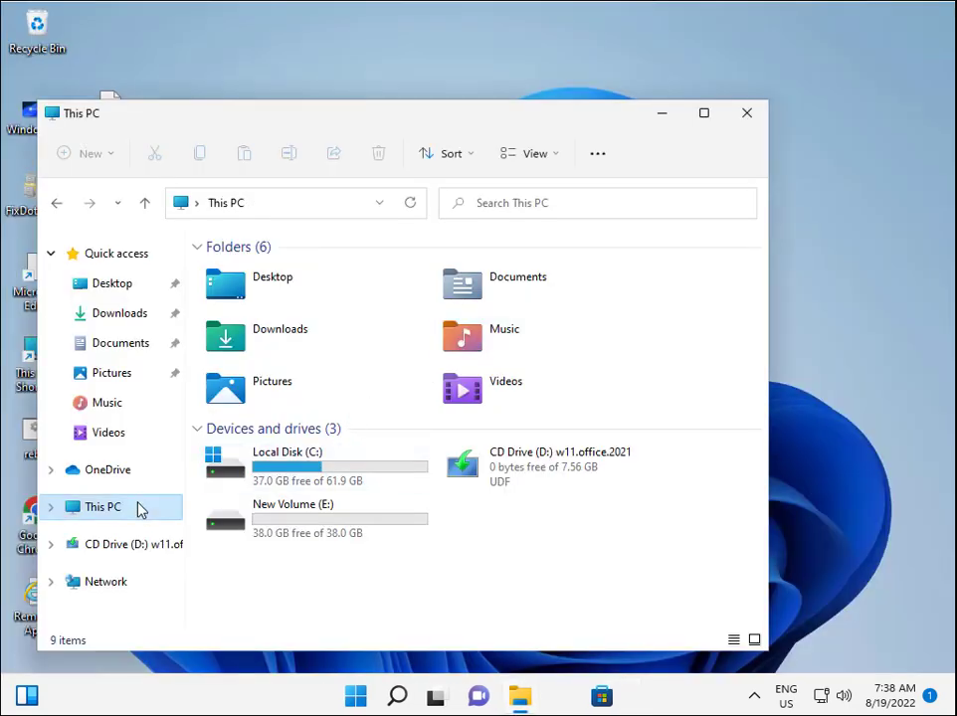
right_click(141, 509)
left_click(232, 488)
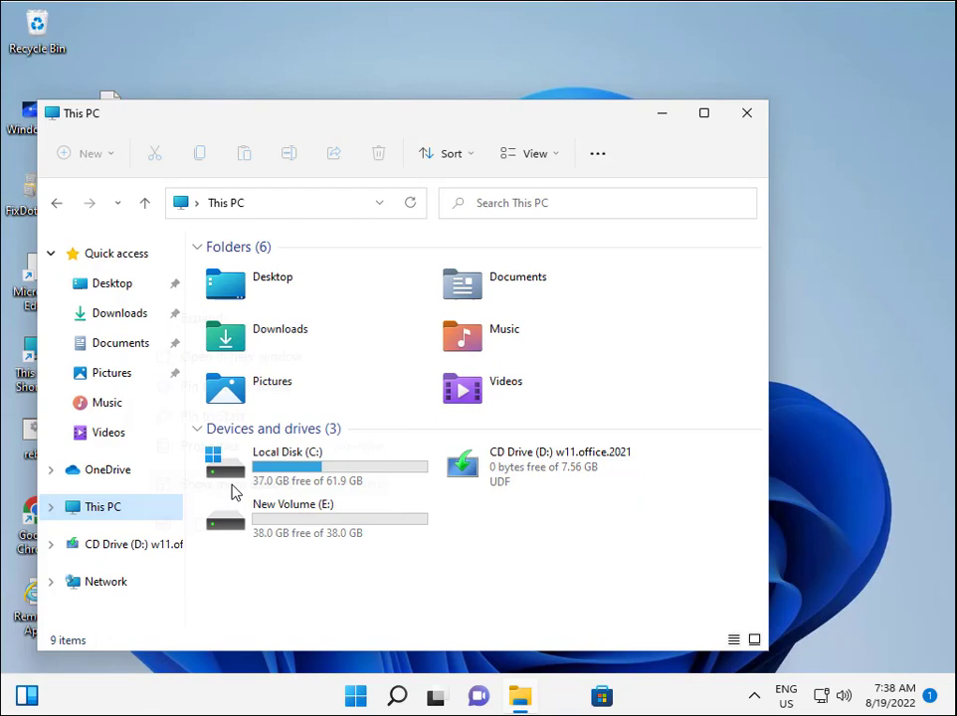
left_click(294, 263)
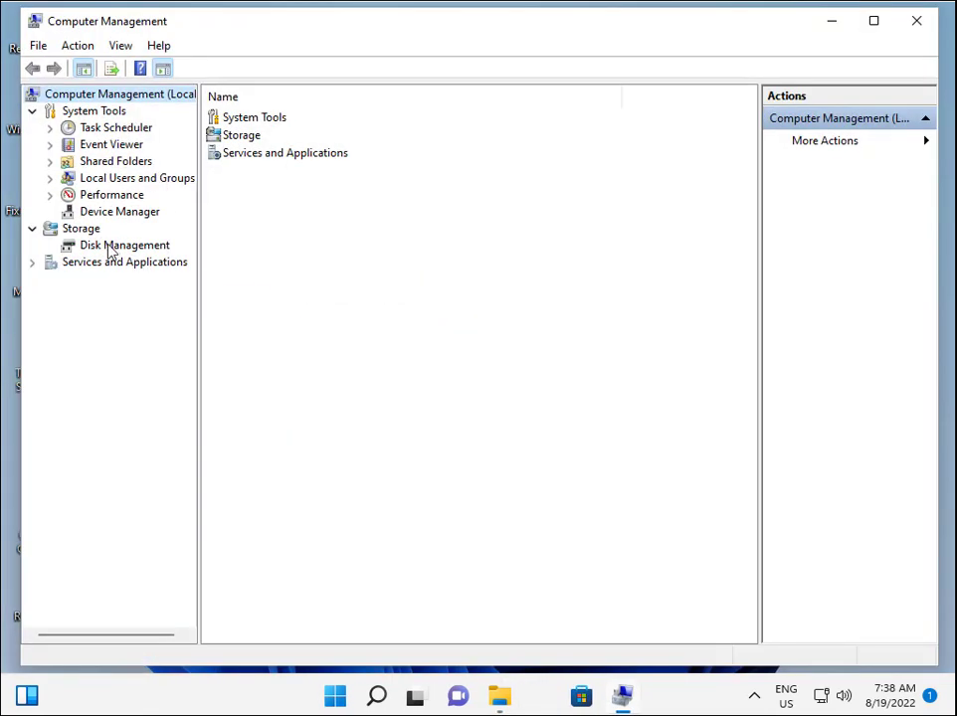
left_click(115, 213)
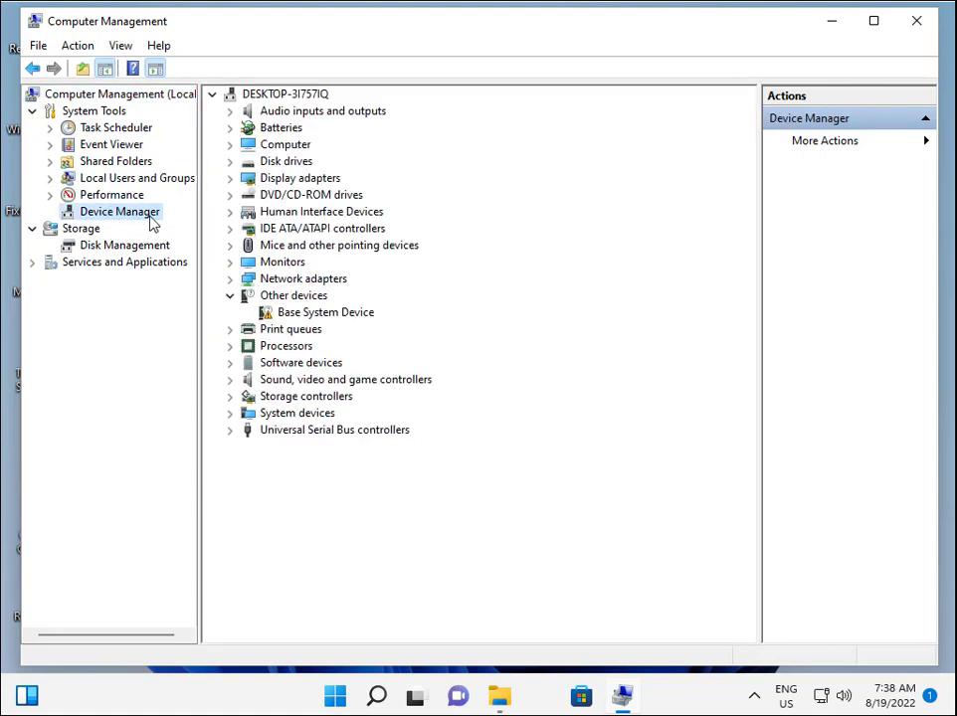
Expand Network adapters and disable the Intel PRO/1000 MT Desktop Adapter, confirming with Yes.
left_click(231, 280)
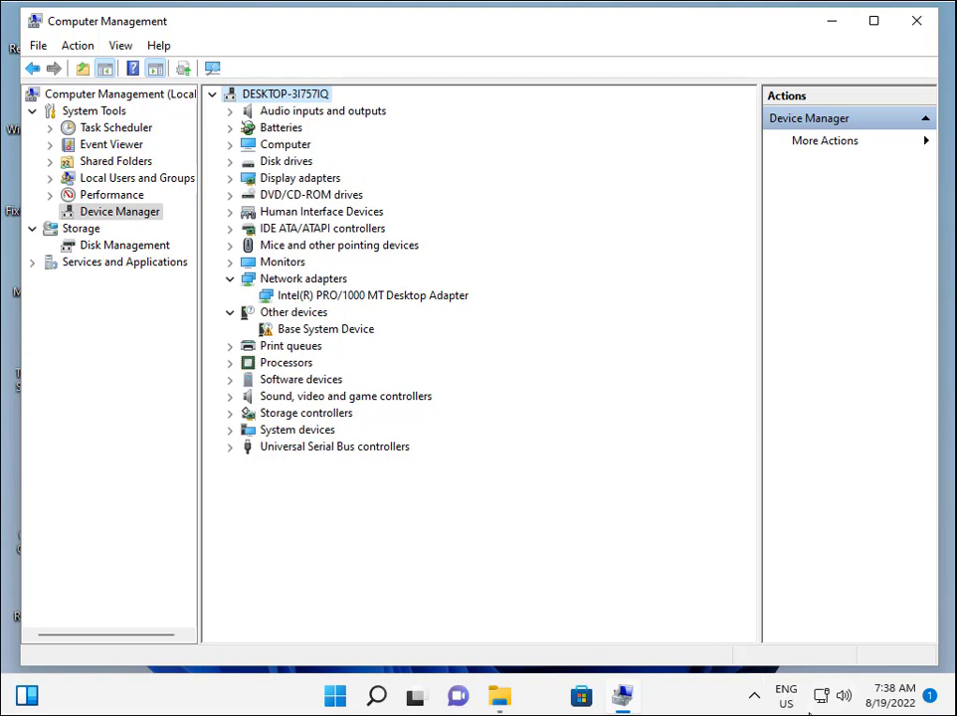
left_click(327, 297)
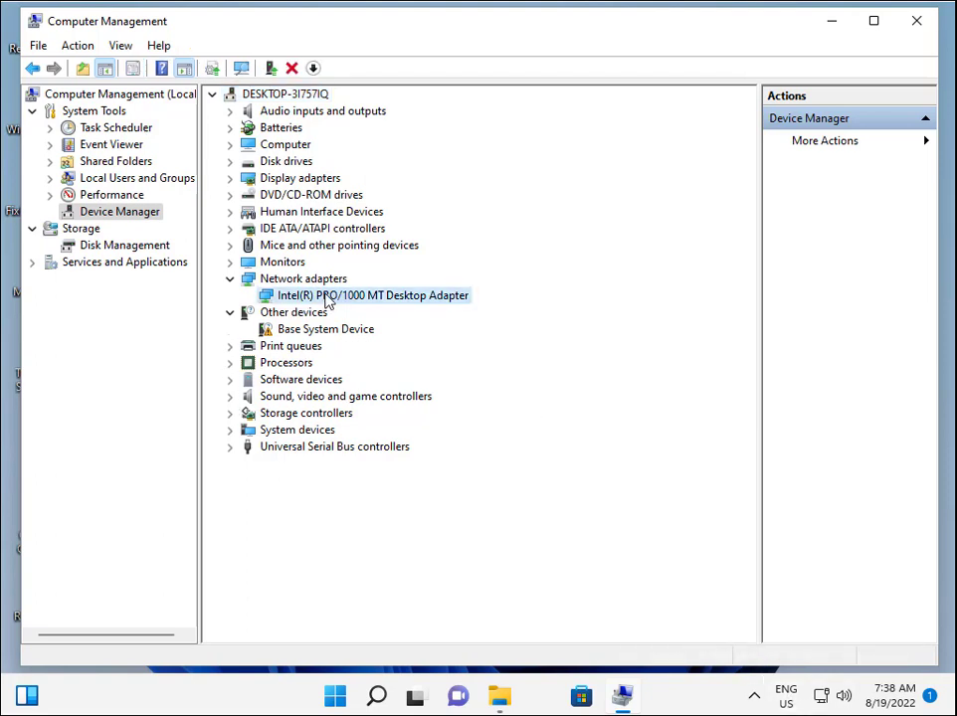
right_click(326, 298)
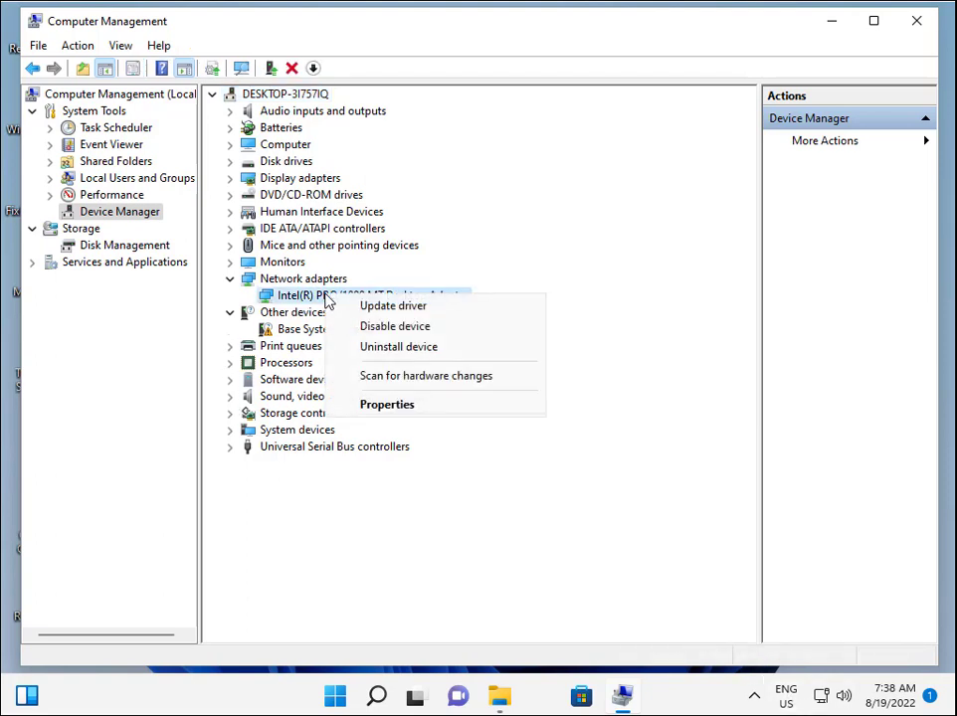
left_click(352, 327)
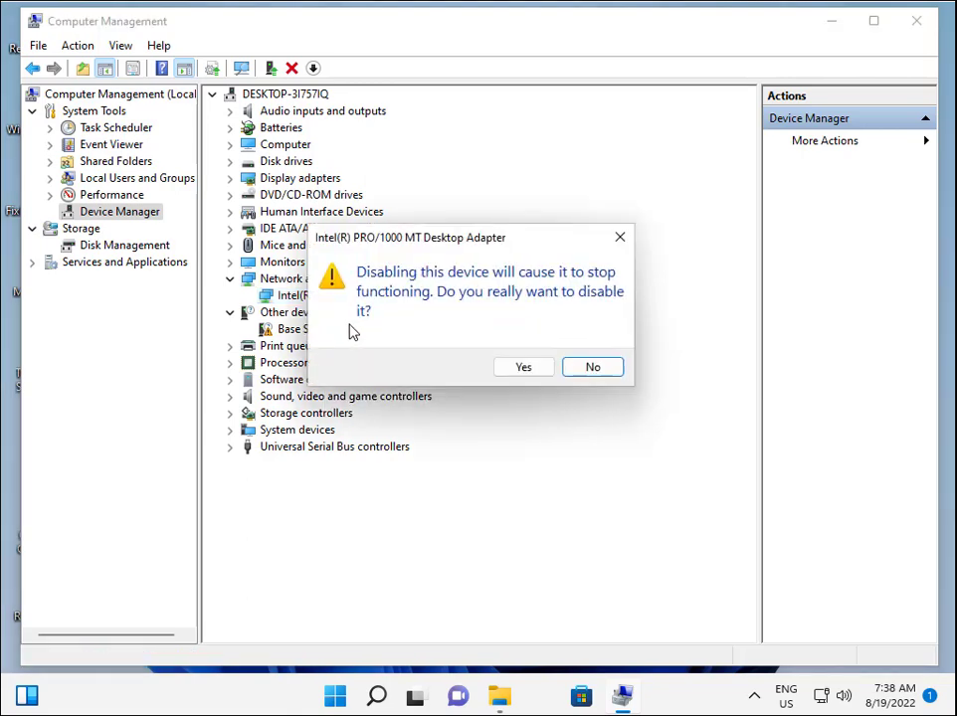
left_click(547, 369)
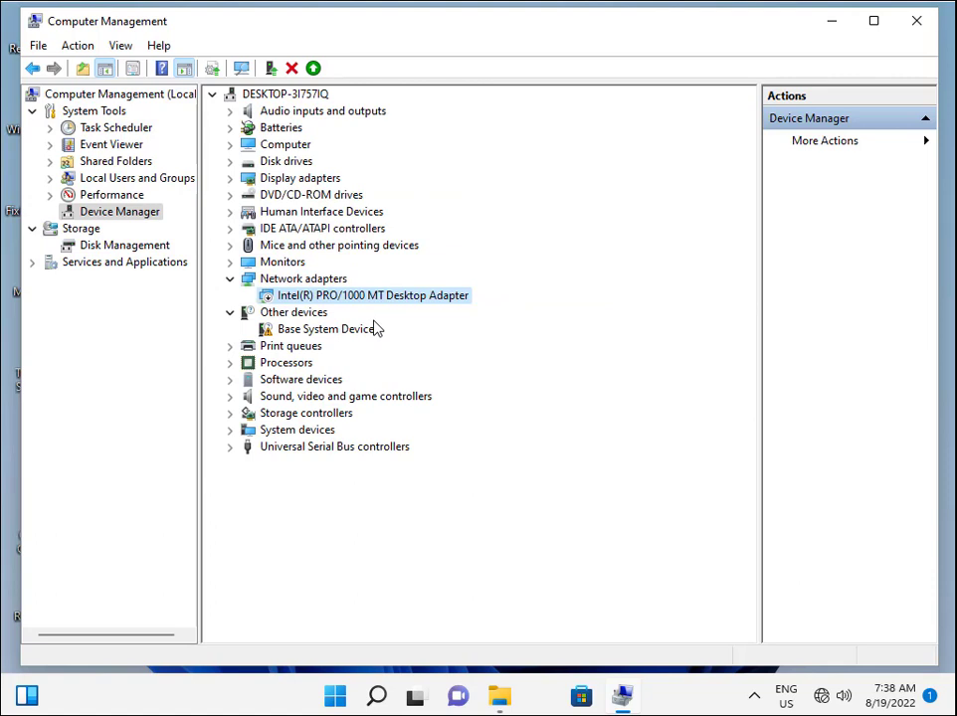
Re-enable the Intel PRO/1000 adapter and auto-search for drivers, finding the best already installed.
right_click(286, 296)
left_click(325, 335)
right_click(343, 300)
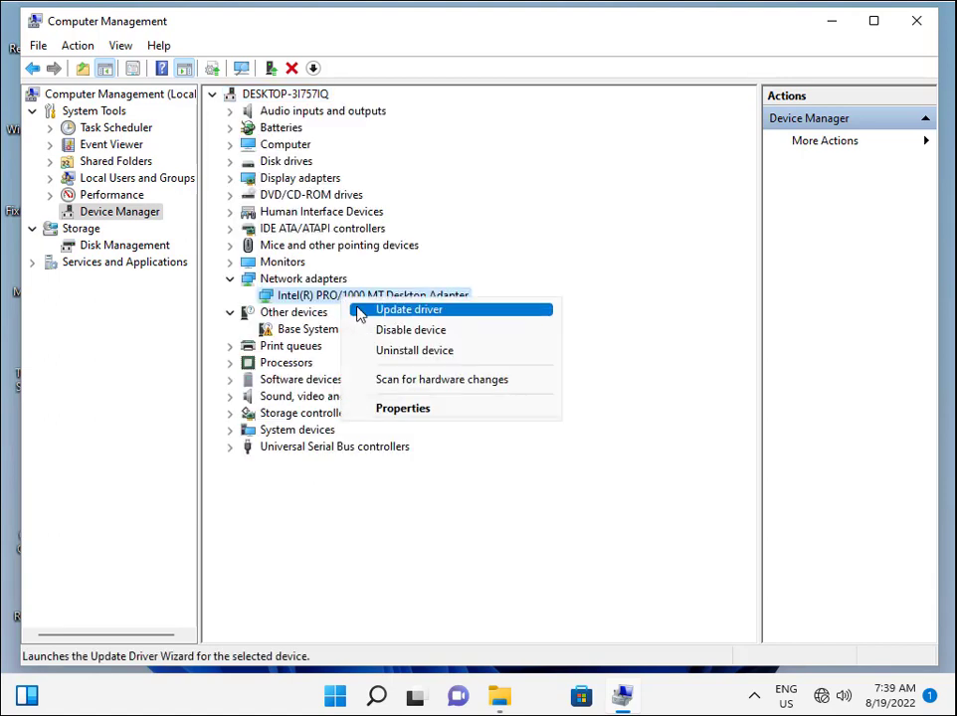
left_click(361, 310)
left_click(384, 330)
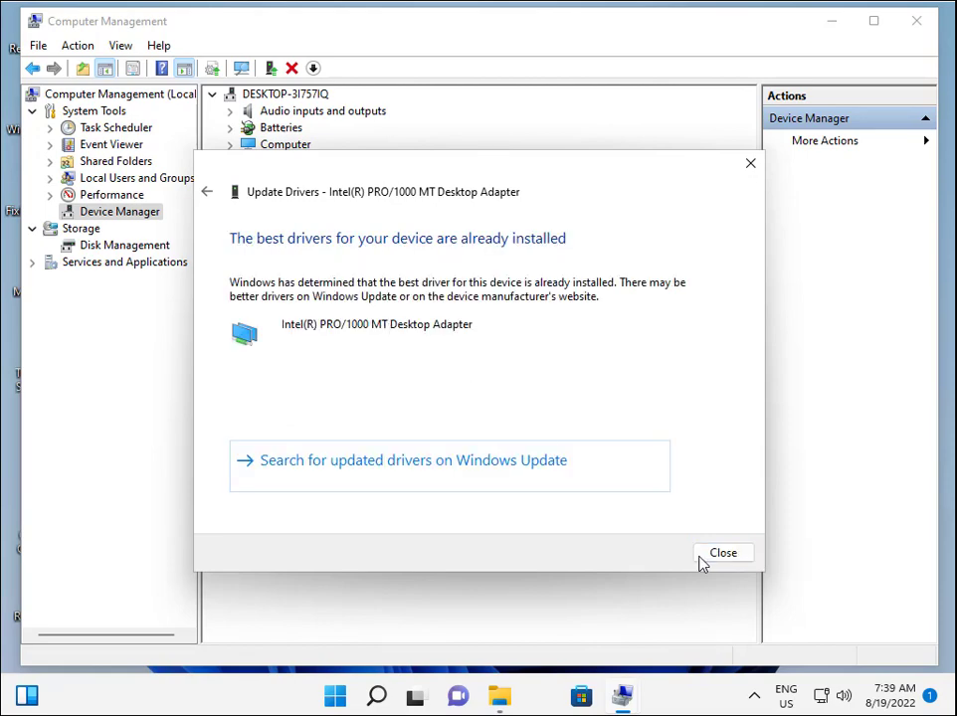
left_click(724, 553)
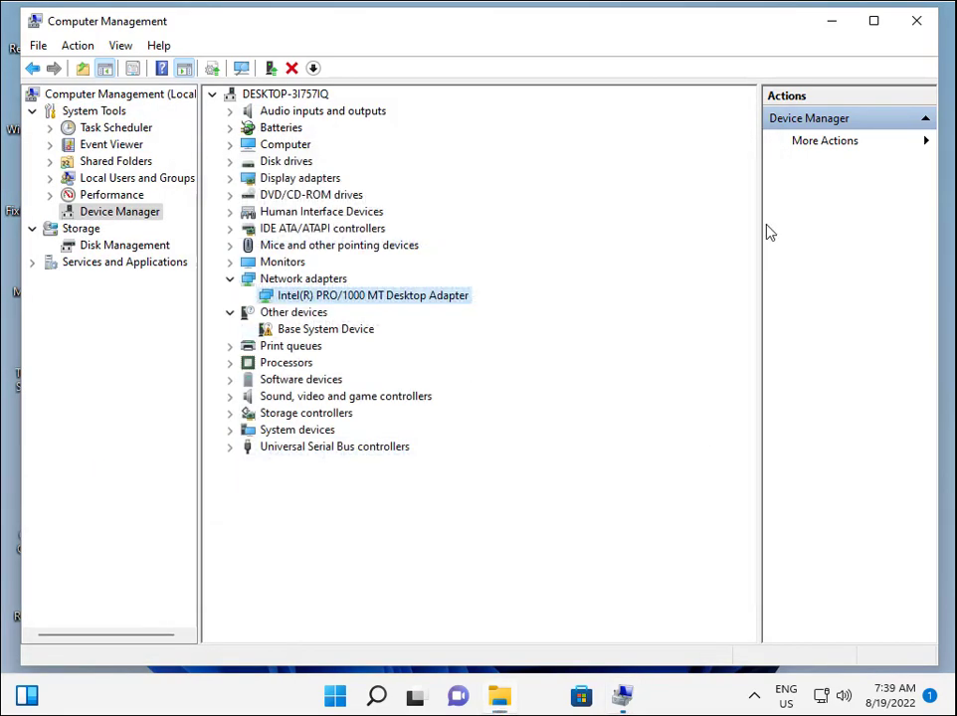
Close Computer Management and File Explorer, then launch Settings from the Start menu.
left_click(914, 22)
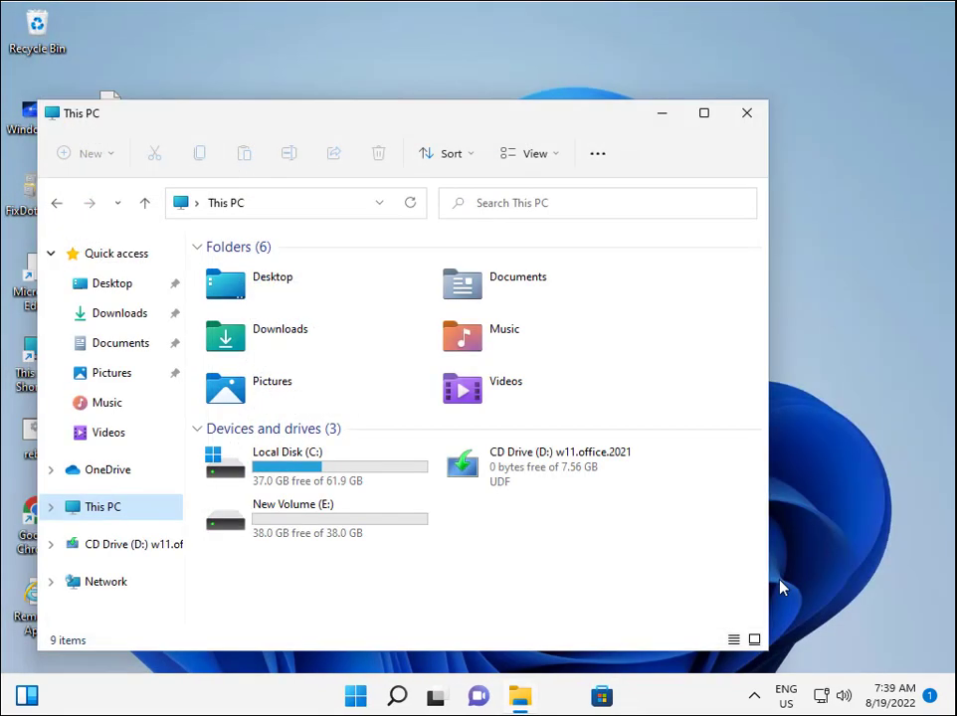
left_click(747, 112)
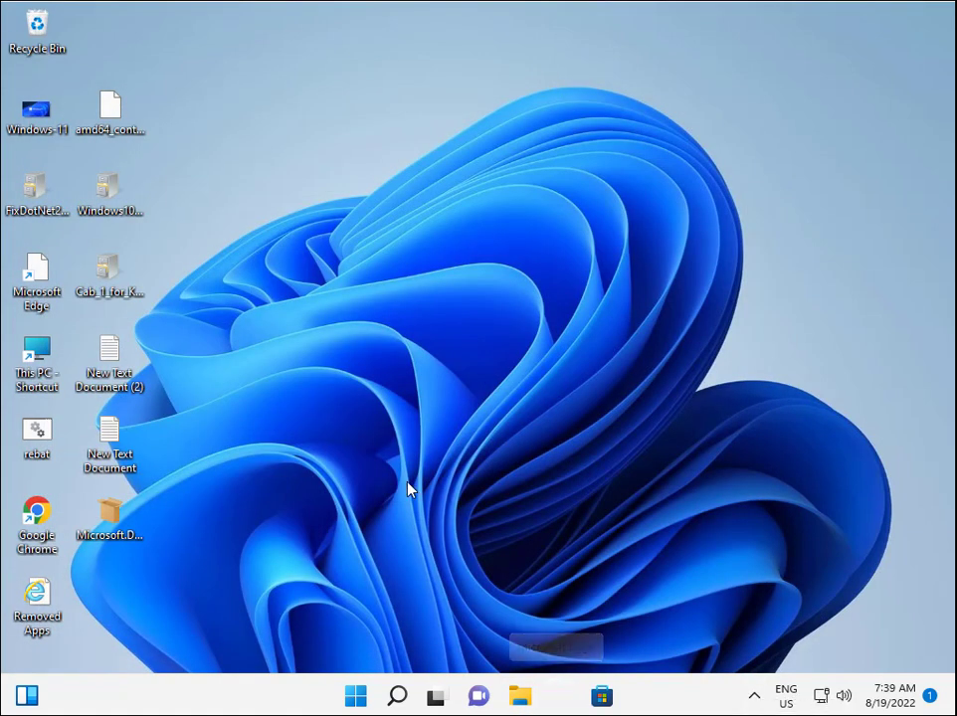
left_click(356, 695)
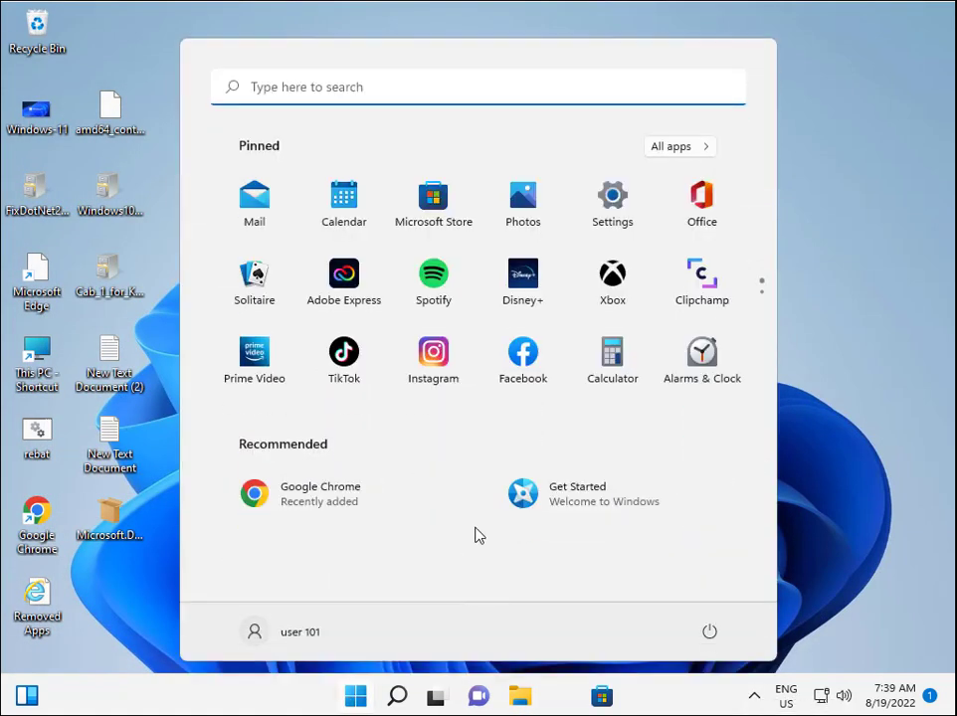
left_click(617, 207)
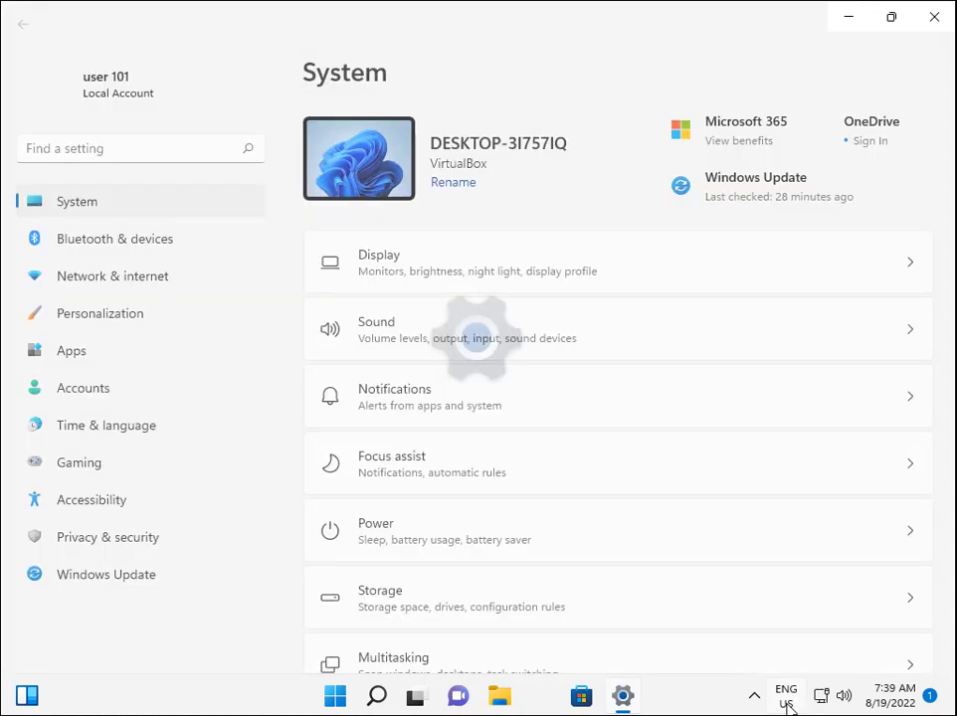
Go to Time & language > Speech and keep English (United States) as the speech language.
left_click(789, 703)
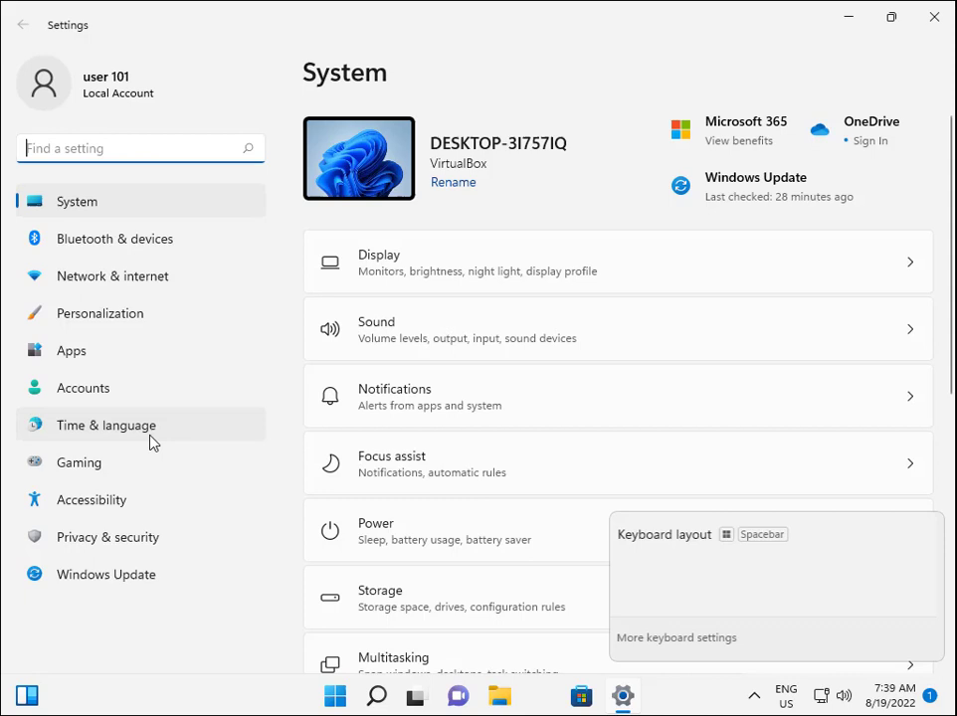
left_click(153, 439)
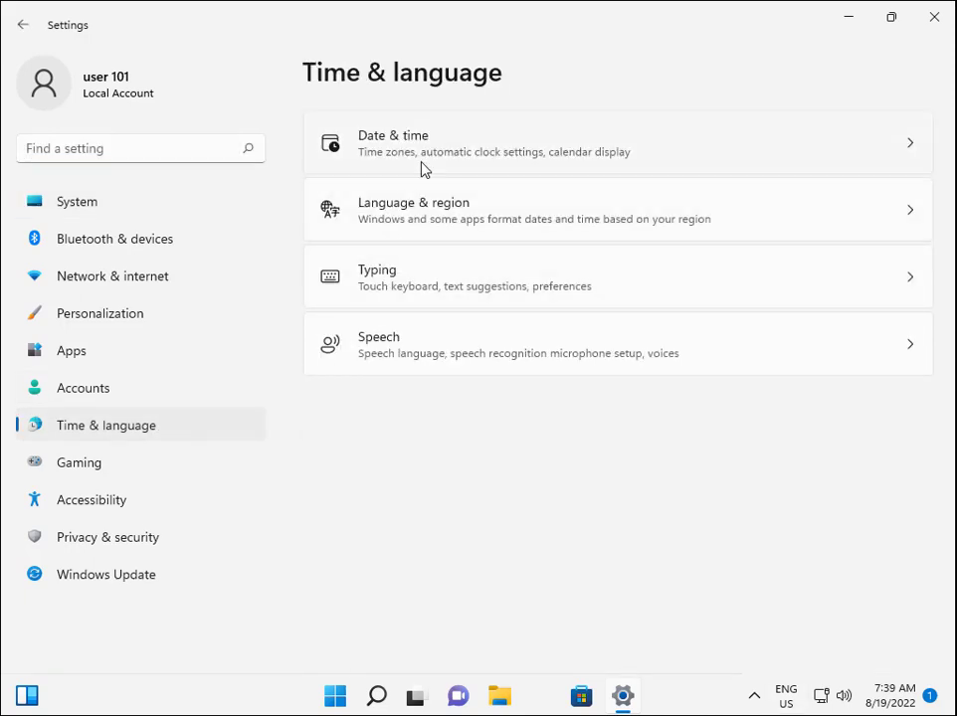
left_click(403, 341)
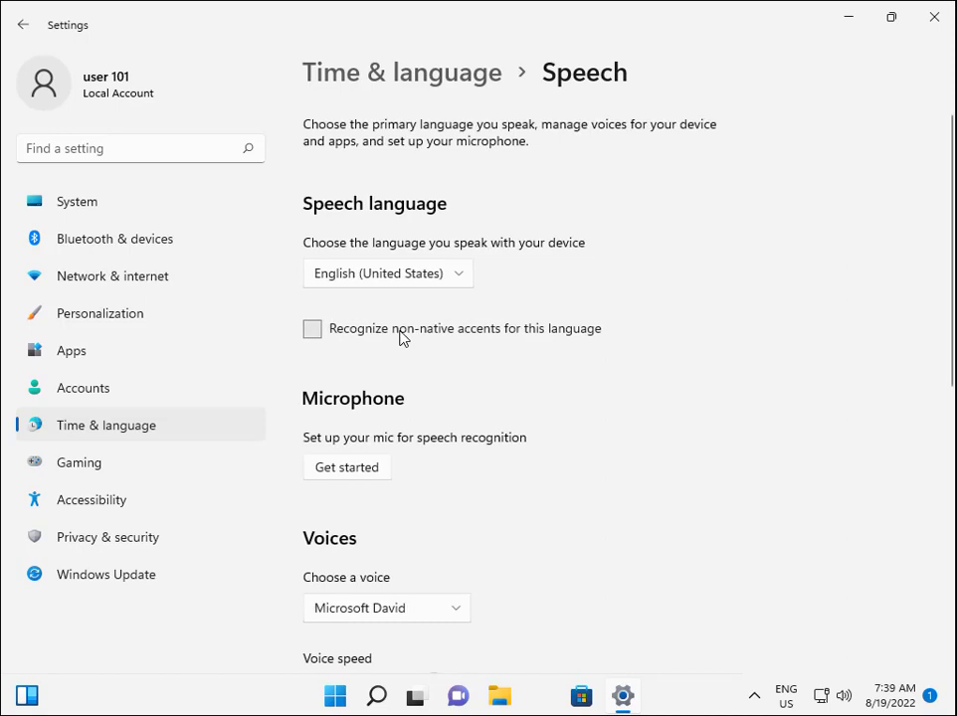
left_click(453, 283)
left_click(453, 283)
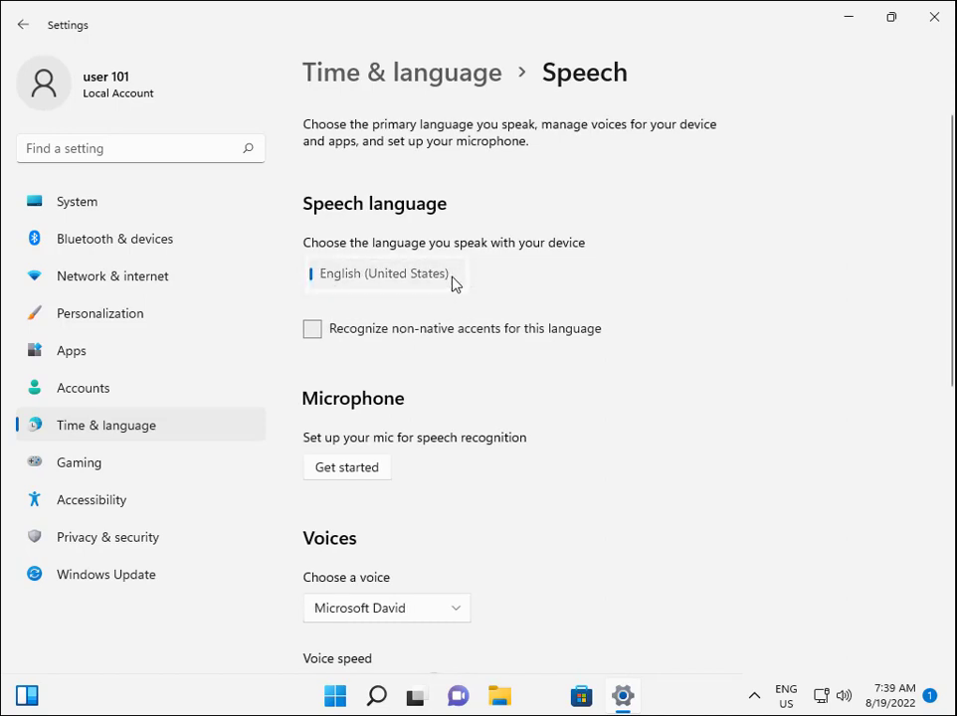
left_click(452, 283)
left_click(453, 282)
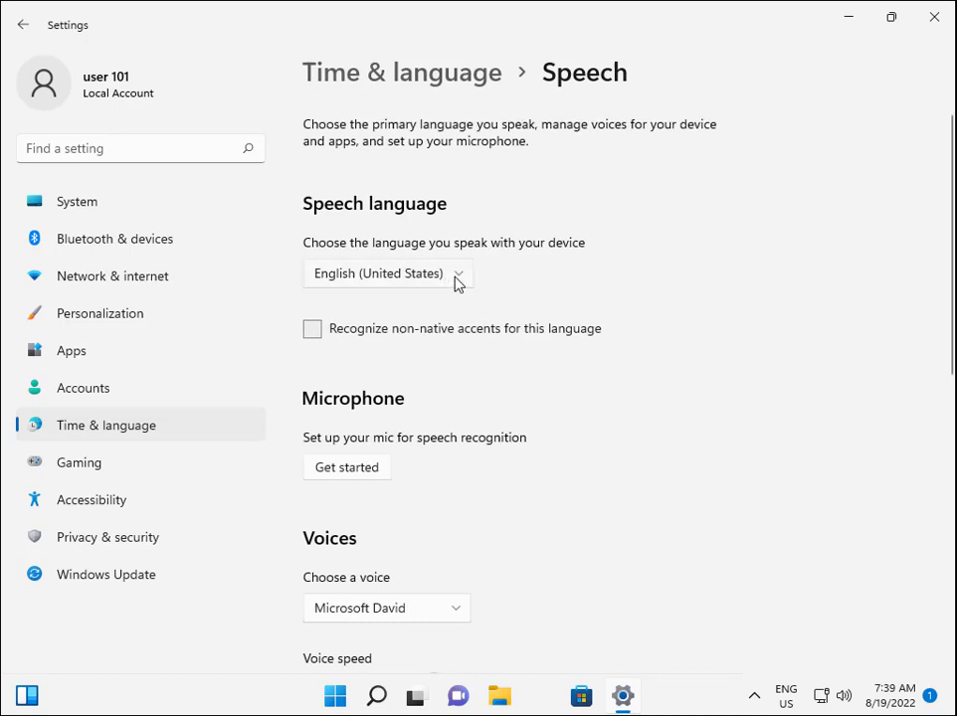
Review the Speech page and expand the English voice package details showing the Microsoft David voice.
left_click(464, 281)
scroll(562, 353, "down", 2)
scroll(561, 355, "down", 2)
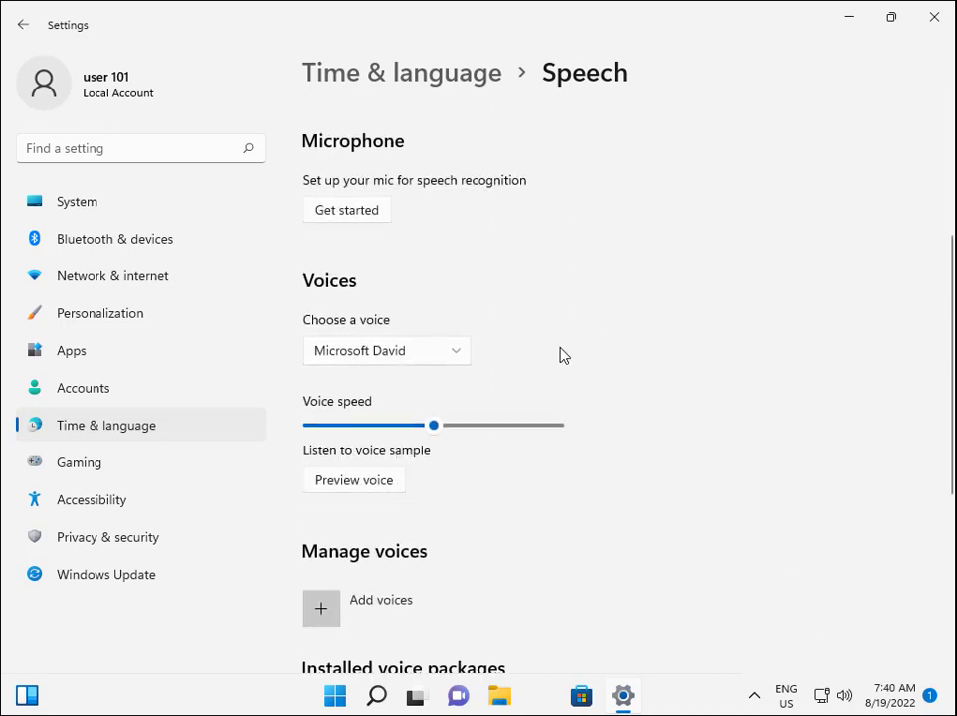
scroll(562, 356, "down", 2)
scroll(562, 356, "down", 2)
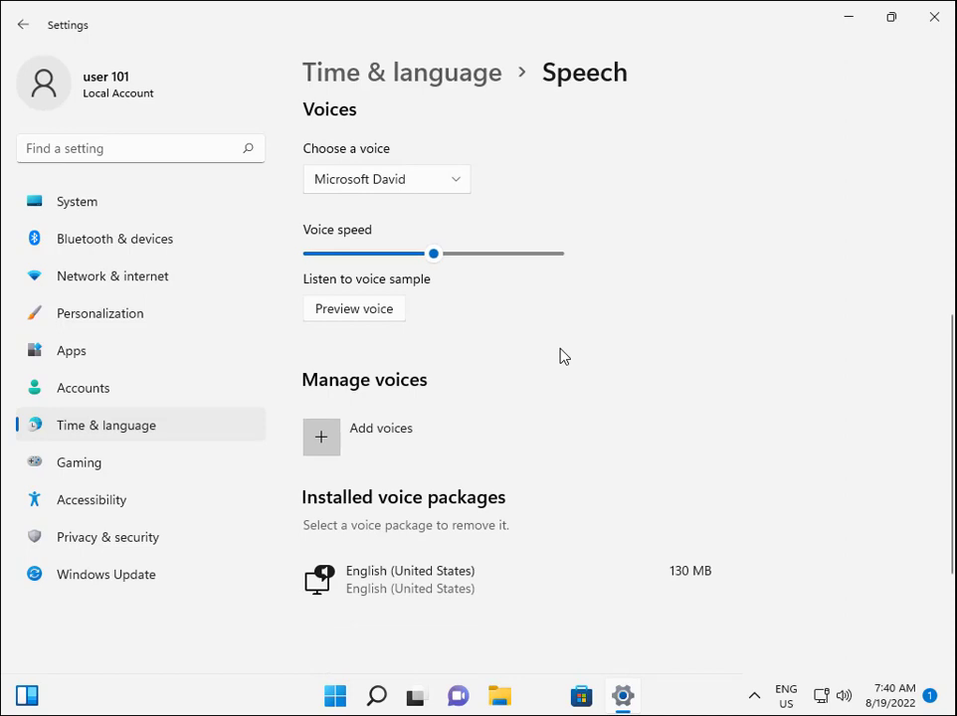
scroll(560, 355, "down", 1)
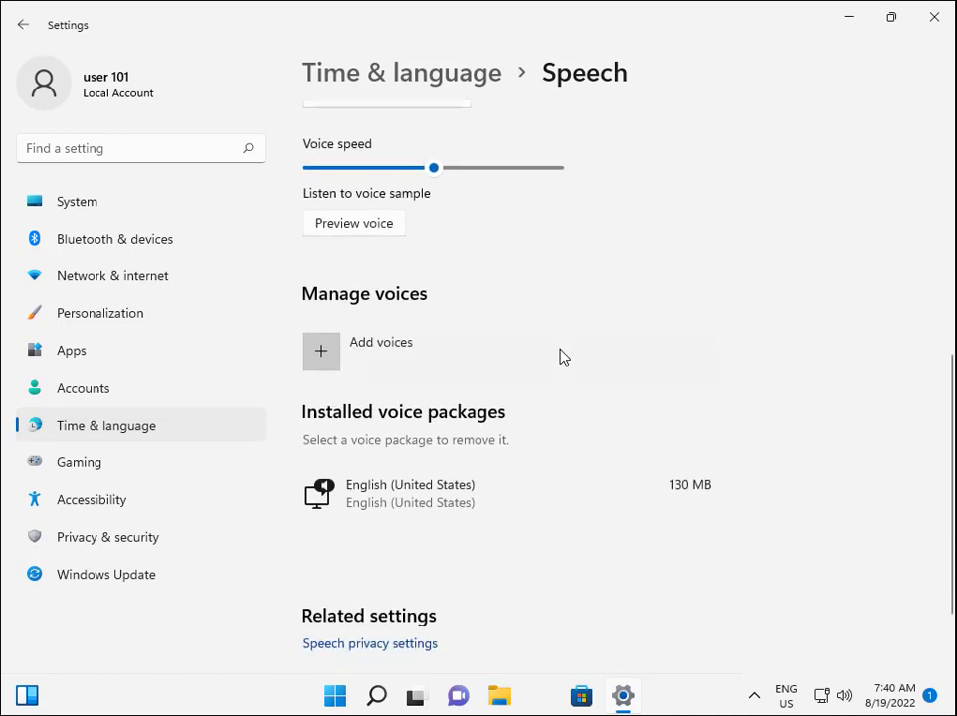
scroll(560, 356, "down", 1)
scroll(560, 355, "up", 1)
scroll(560, 355, "up", 1)
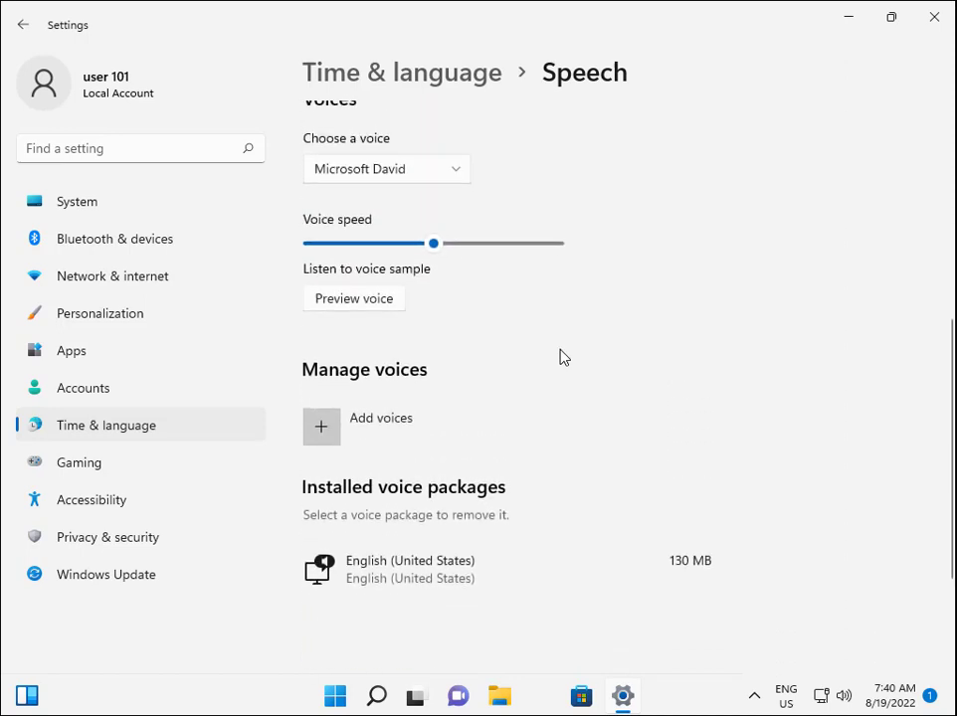
scroll(560, 356, "down", 2)
left_click(467, 409)
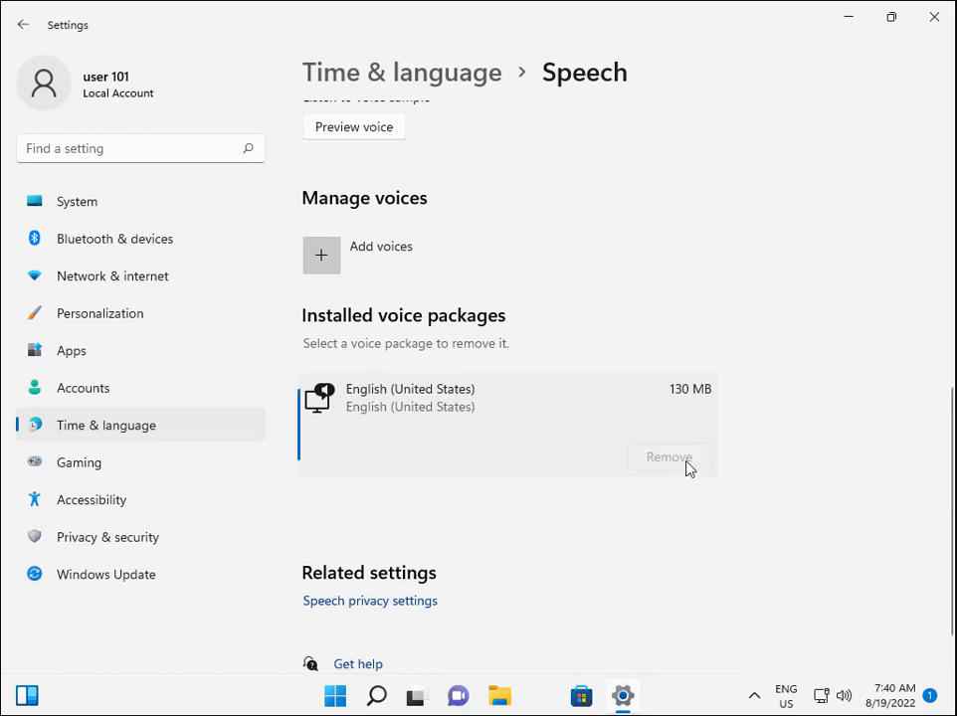
scroll(497, 418, "up", 1)
scroll(498, 418, "up", 1)
scroll(498, 418, "up", 2)
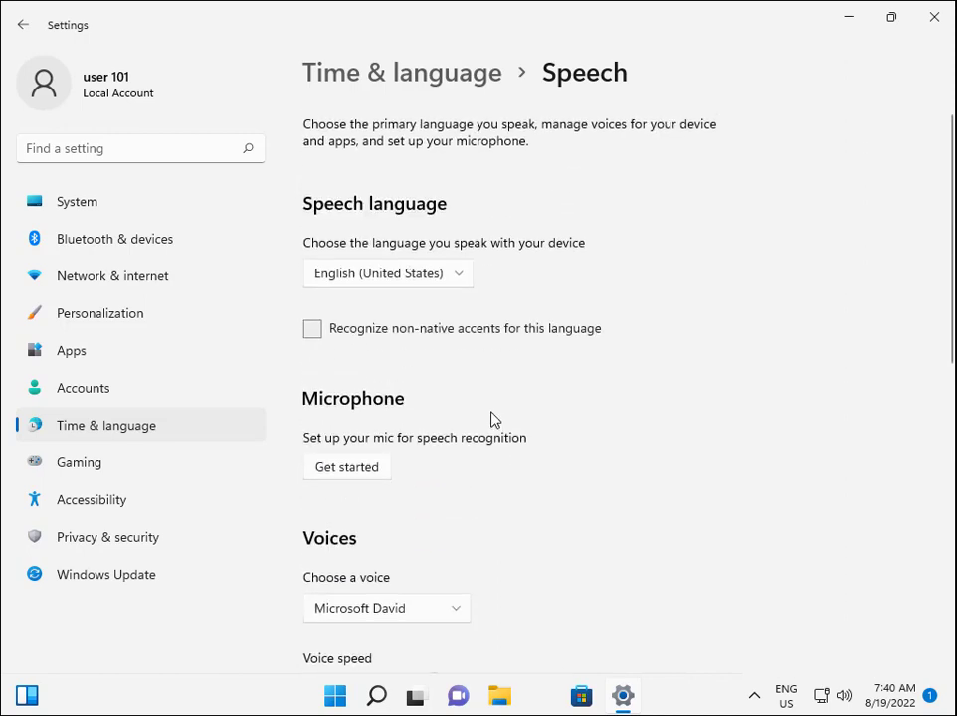